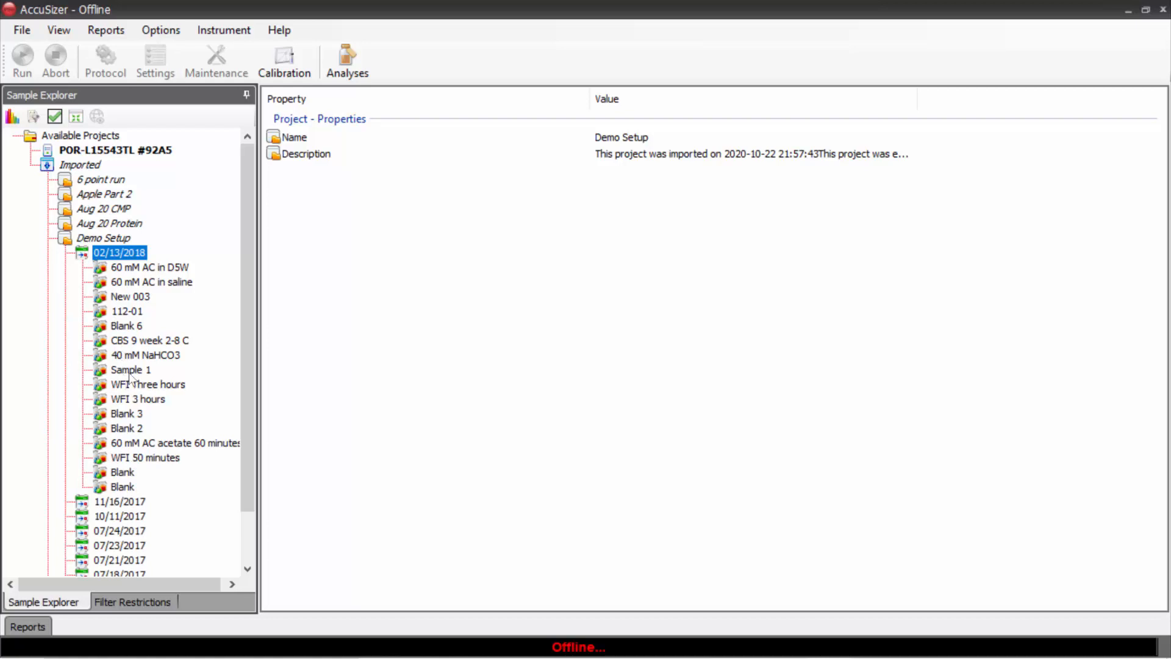
Open the Data Calculations of the Sample 1 result under 02/13/2018 in the Demo Setup project.
double_click(128, 368)
left_click(145, 400)
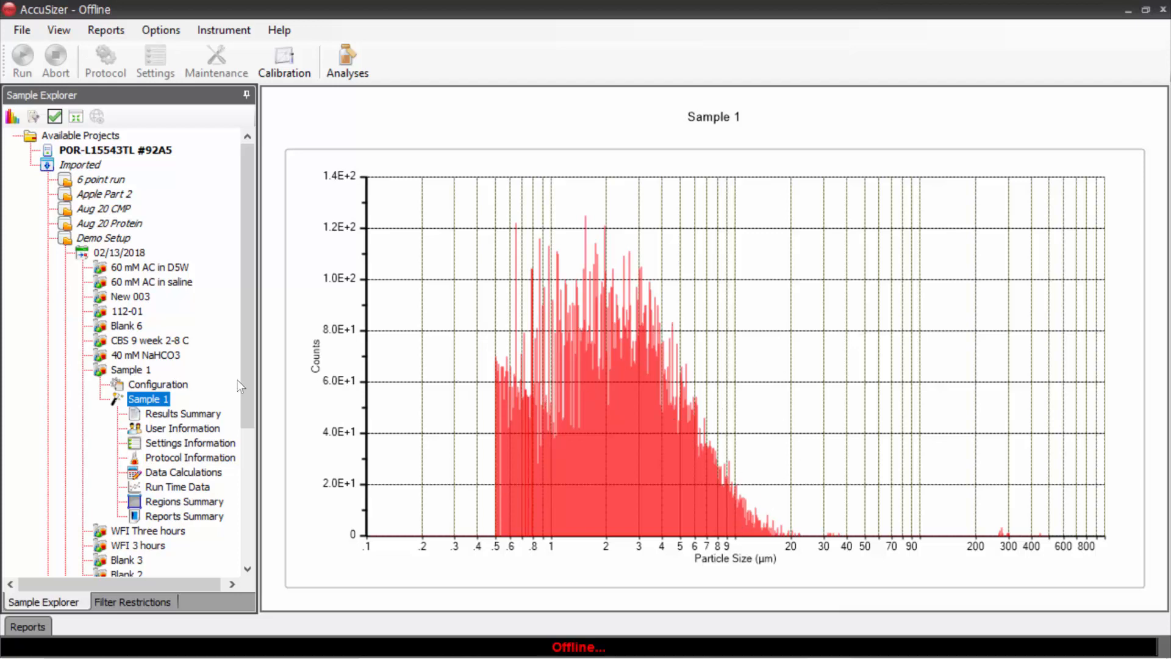
left_click(176, 475)
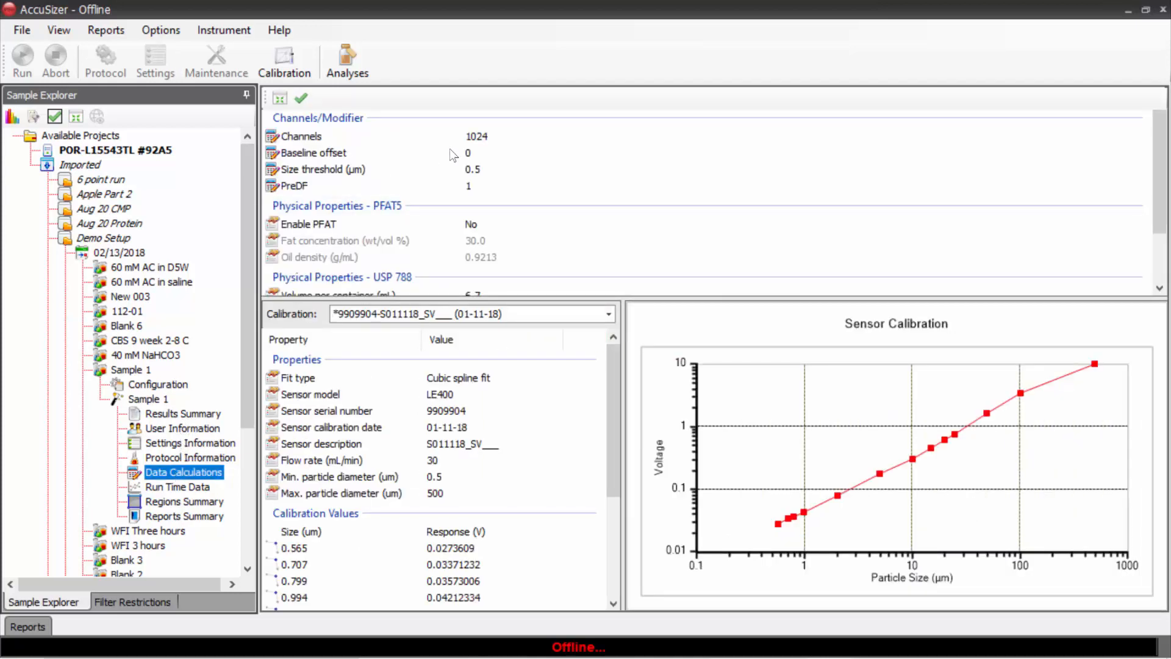
Set the number of channels to 128 and apply the data calculation modification.
left_click(482, 137)
left_click(481, 136)
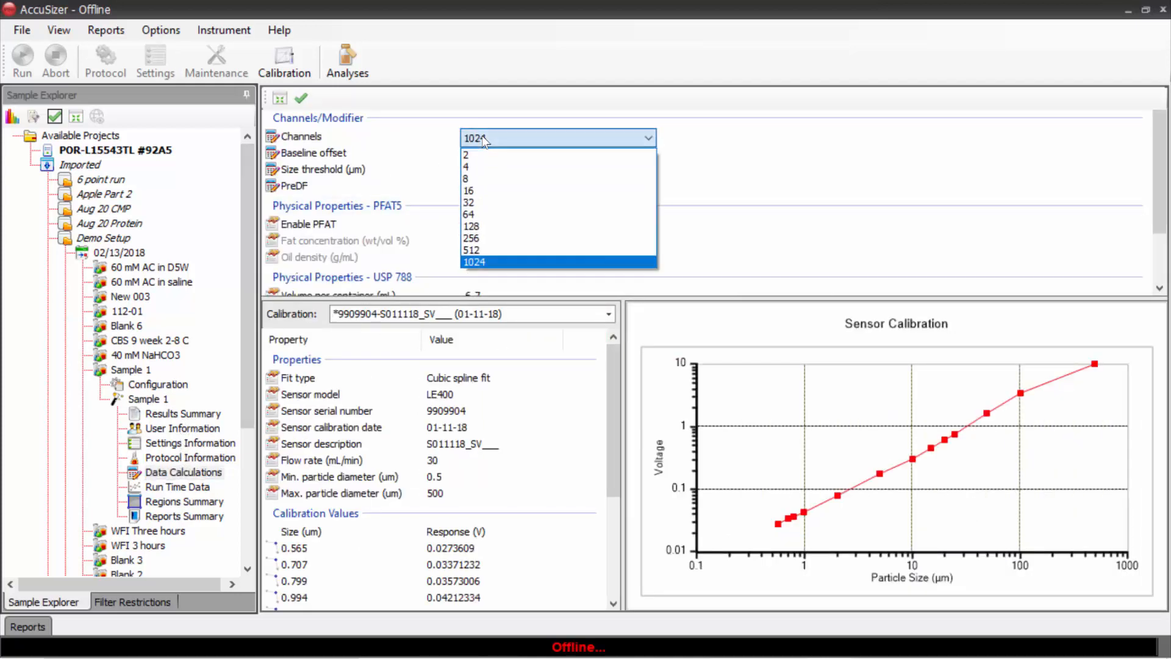
left_click(483, 227)
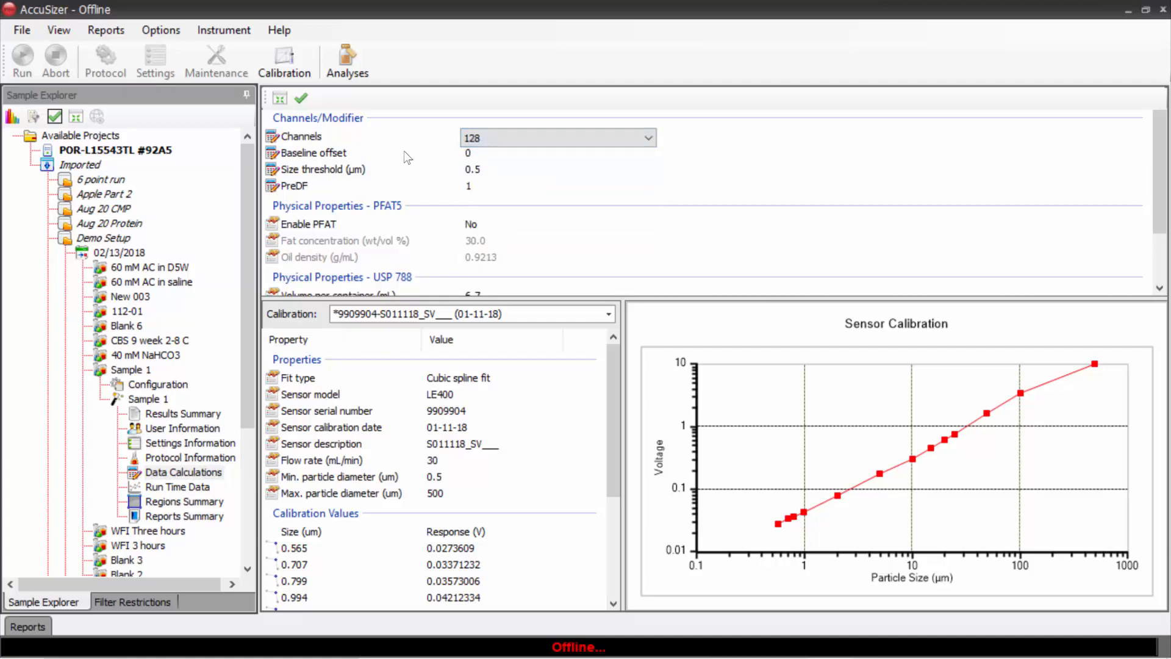
left_click(302, 98)
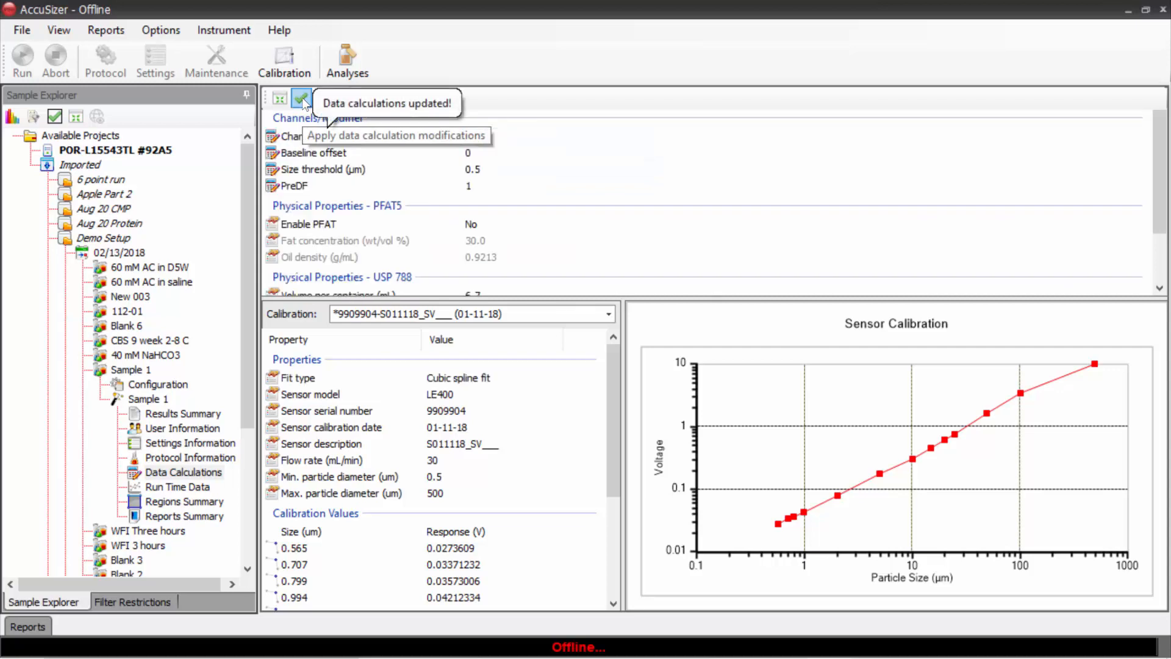
Display the Sample 1 distribution plot with its units set to Counts/mL v. Size.
left_click(152, 401)
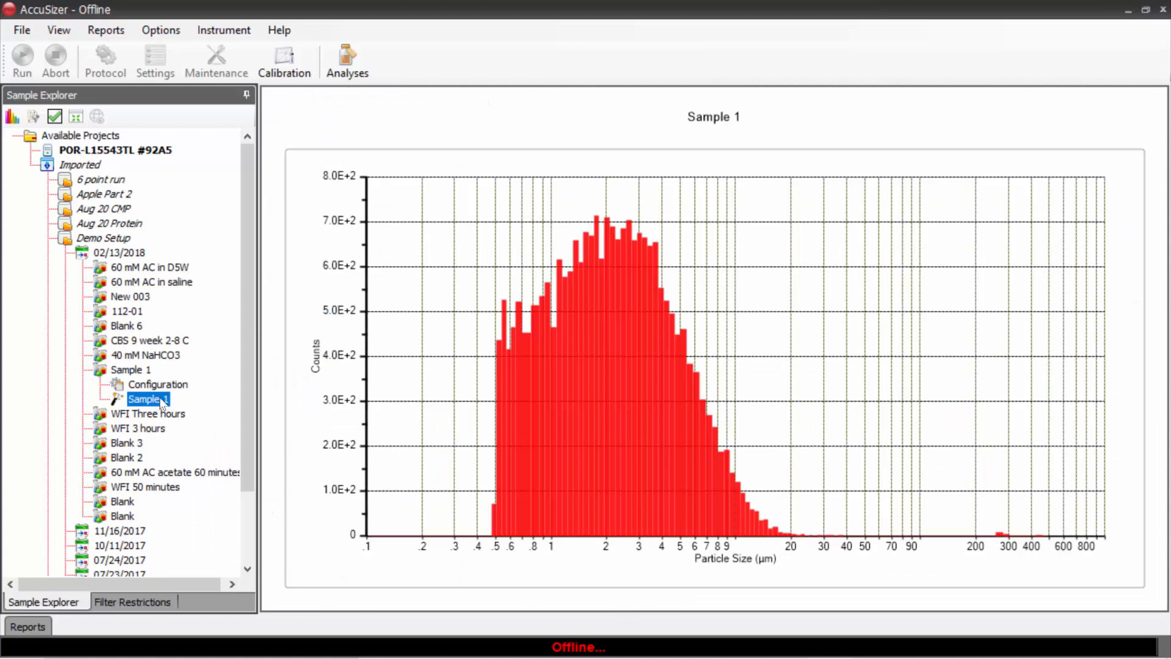
right_click(694, 237)
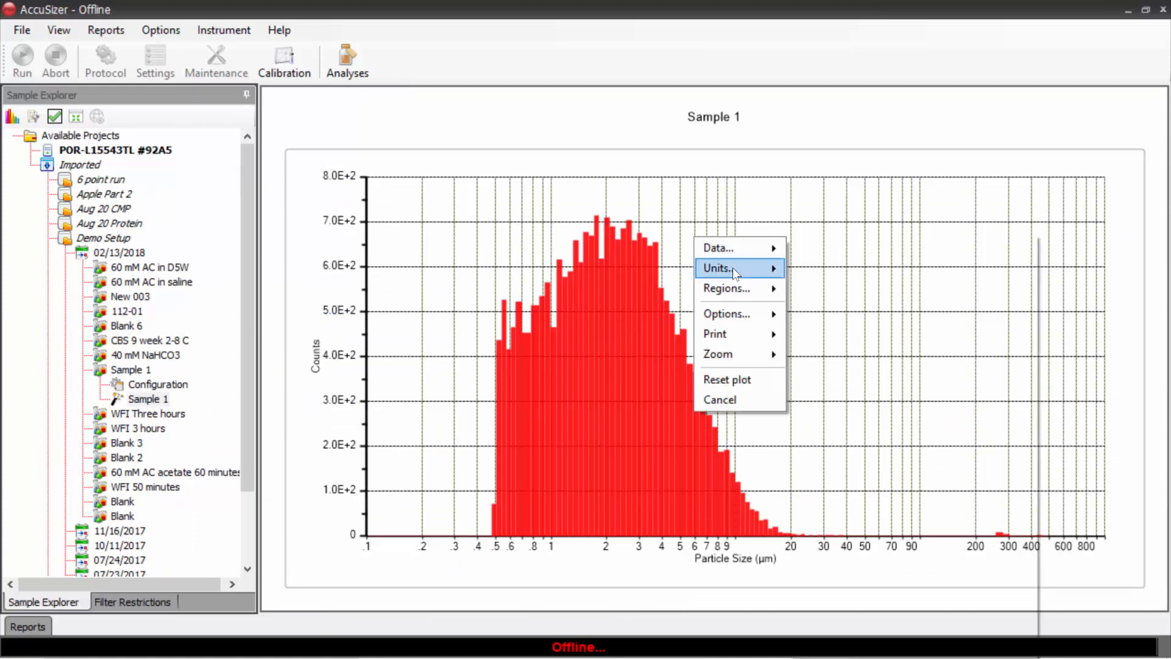
mouse_move(733, 268)
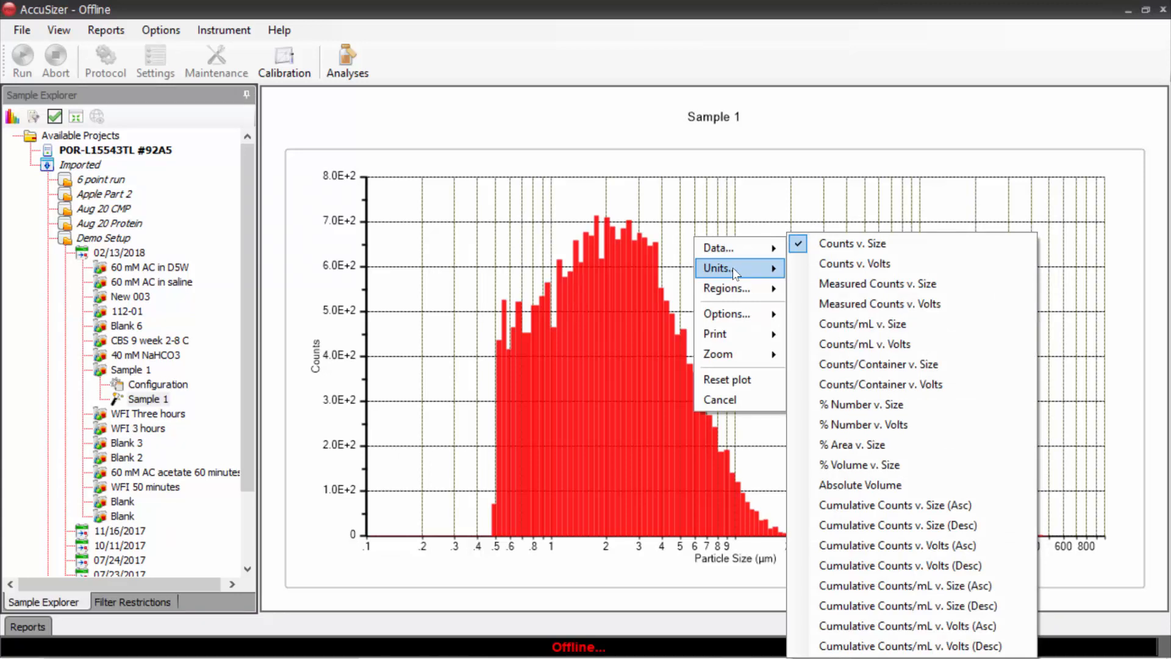
left_click(839, 328)
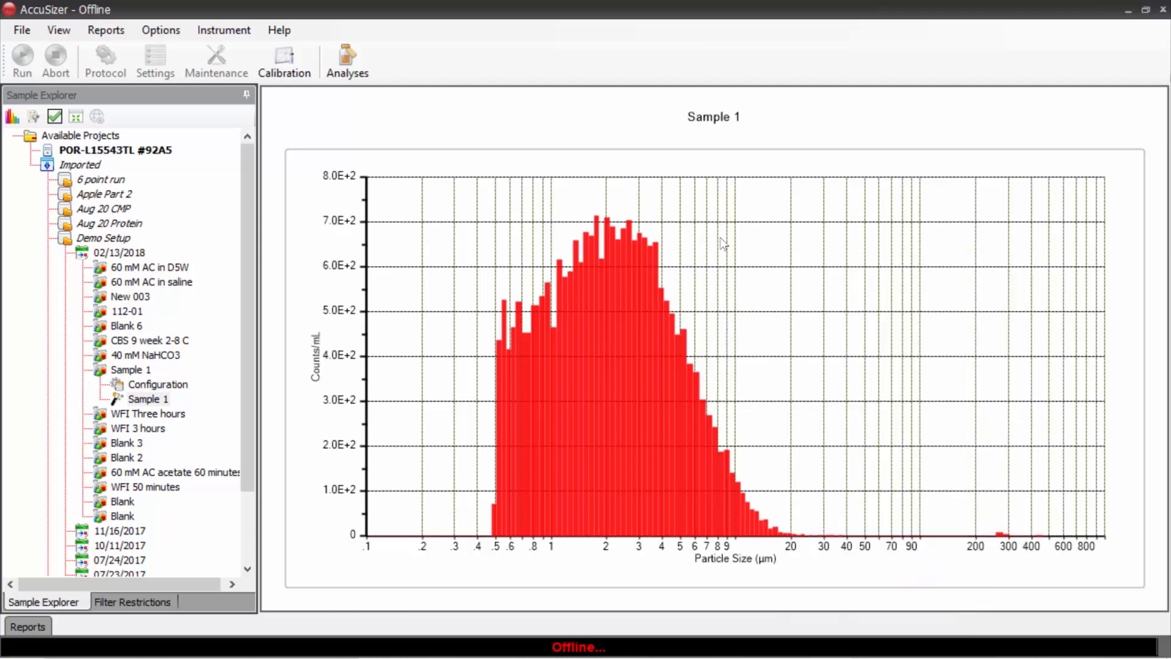
Switch the plot units to % Number v. Size and from there to % Volume v. Size.
right_click(664, 241)
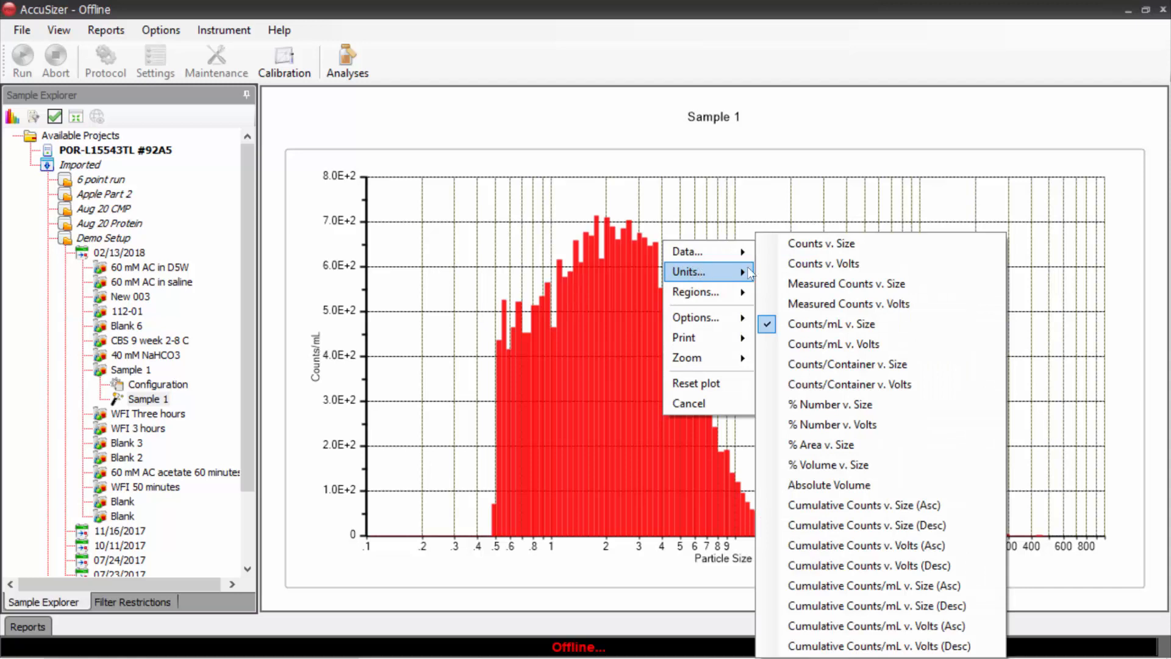
left_click(825, 403)
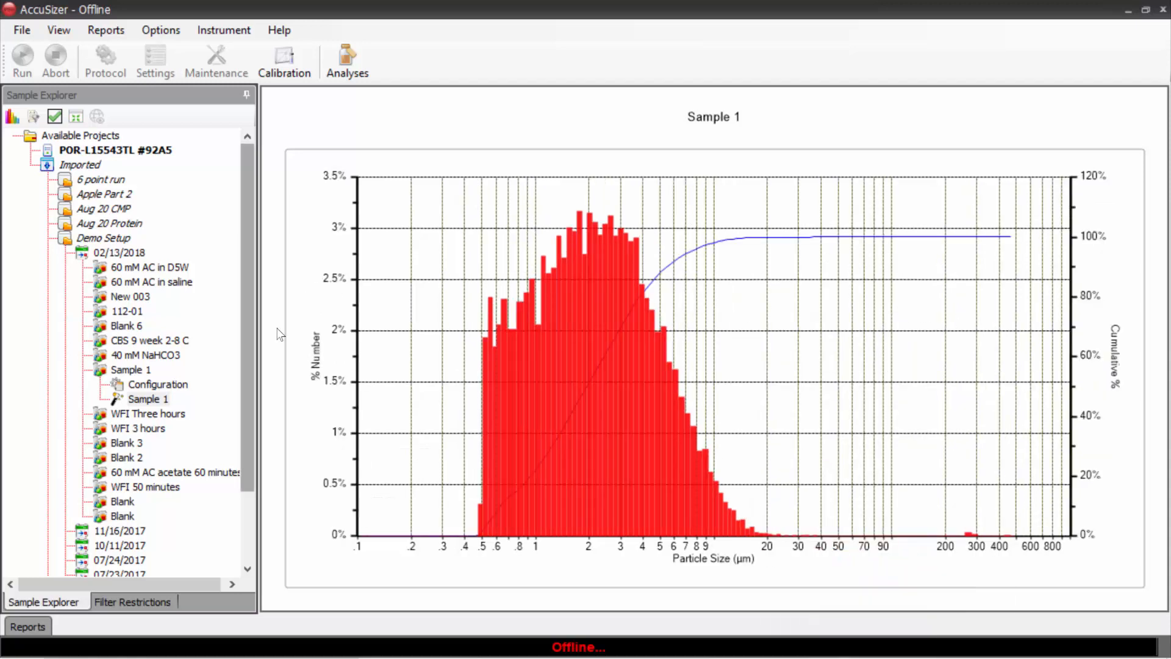
right_click(640, 229)
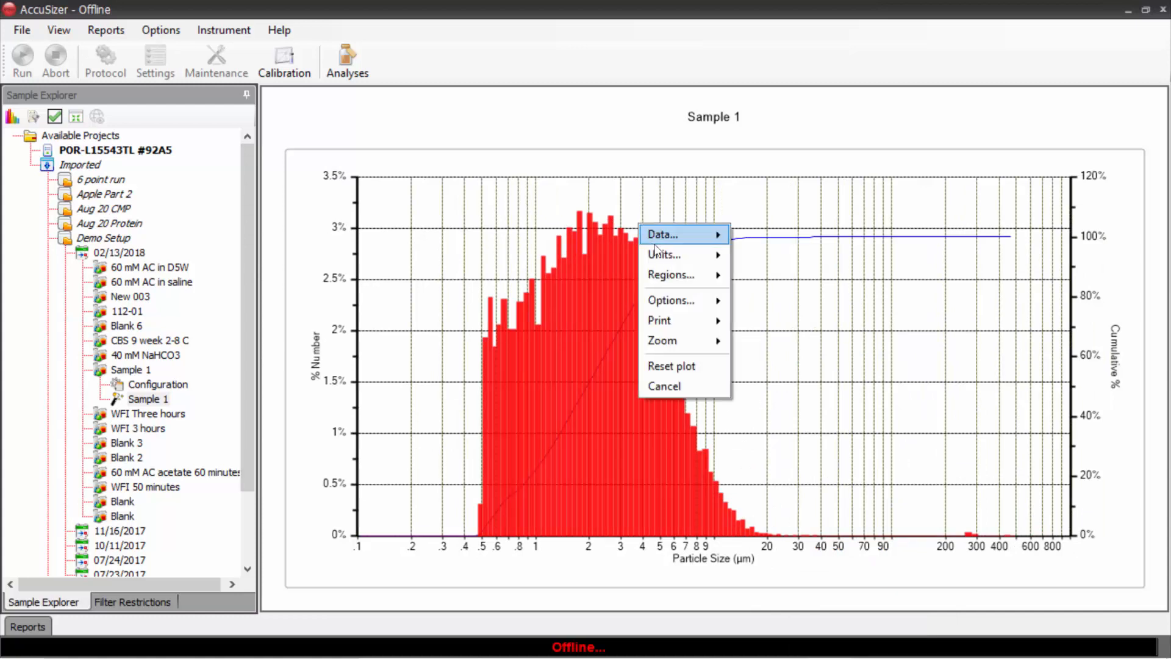
mouse_move(666, 256)
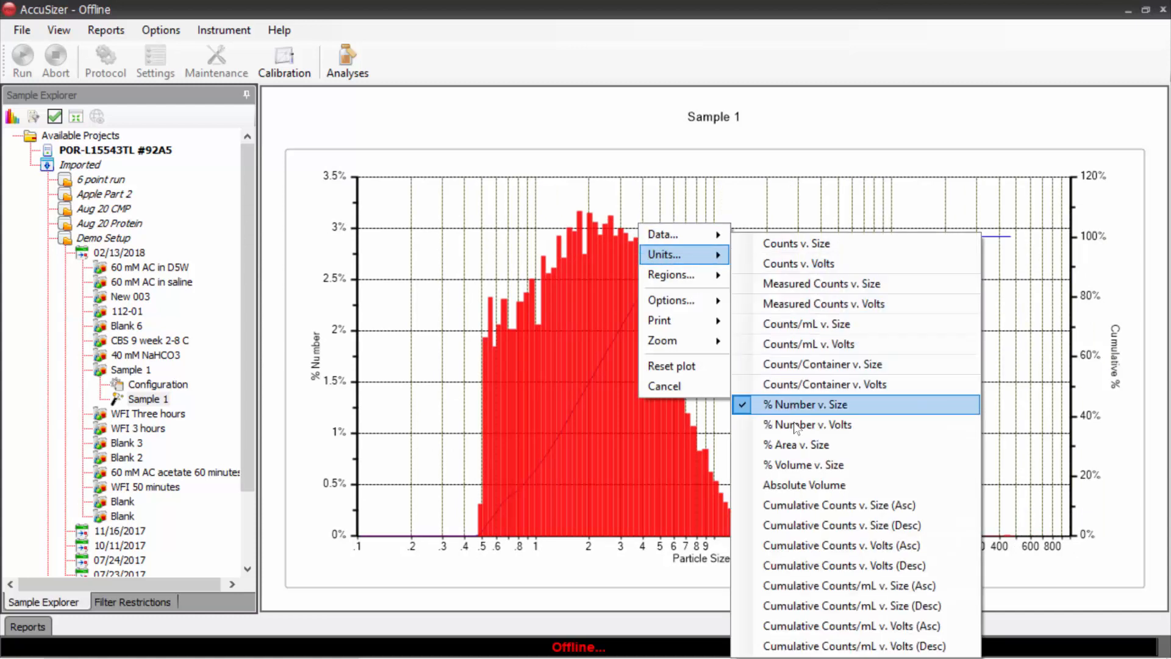
left_click(808, 466)
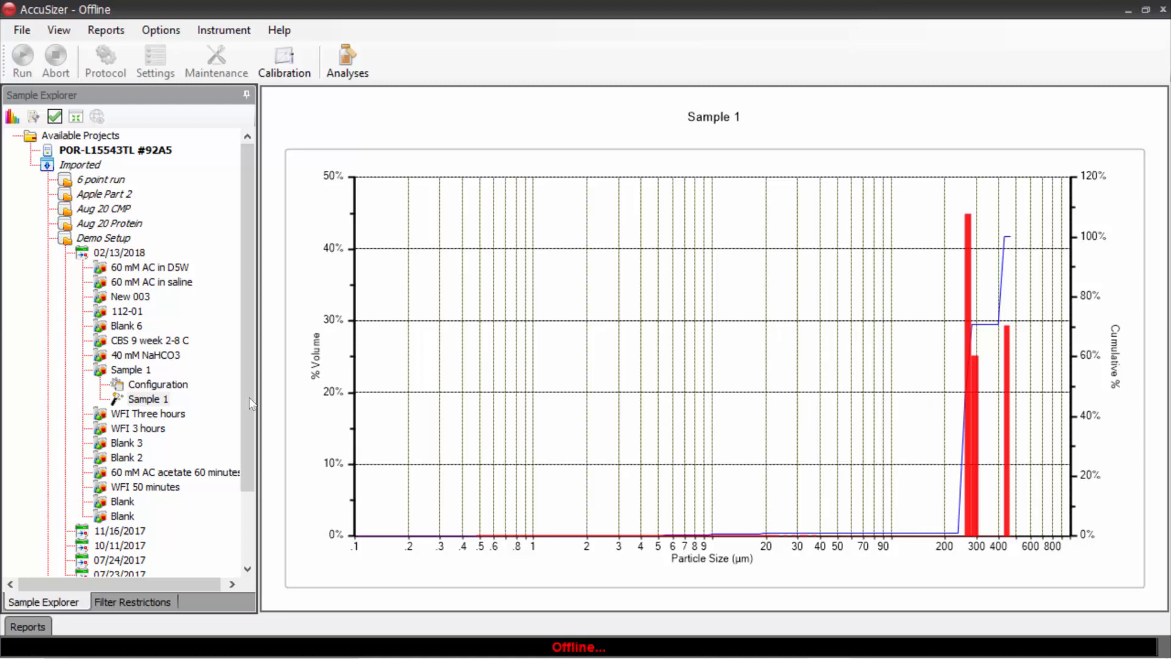
Set the baseline offset to 3 in Sample 1's Data Calculations and apply the modification.
double_click(147, 399)
left_click(176, 474)
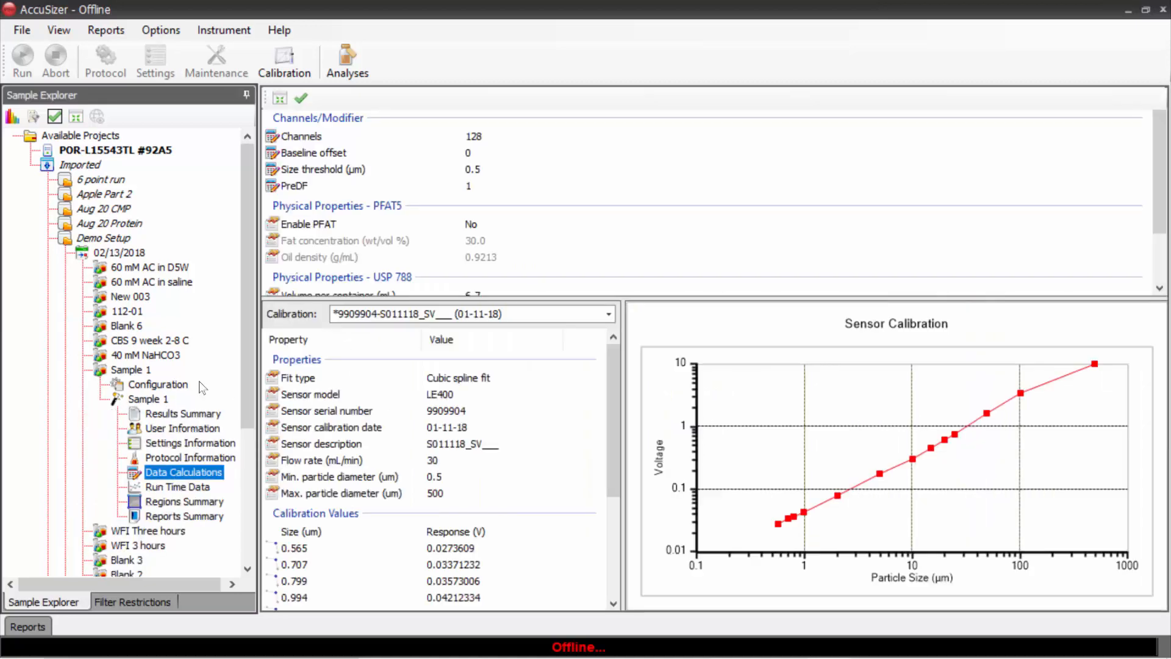
left_click(469, 153)
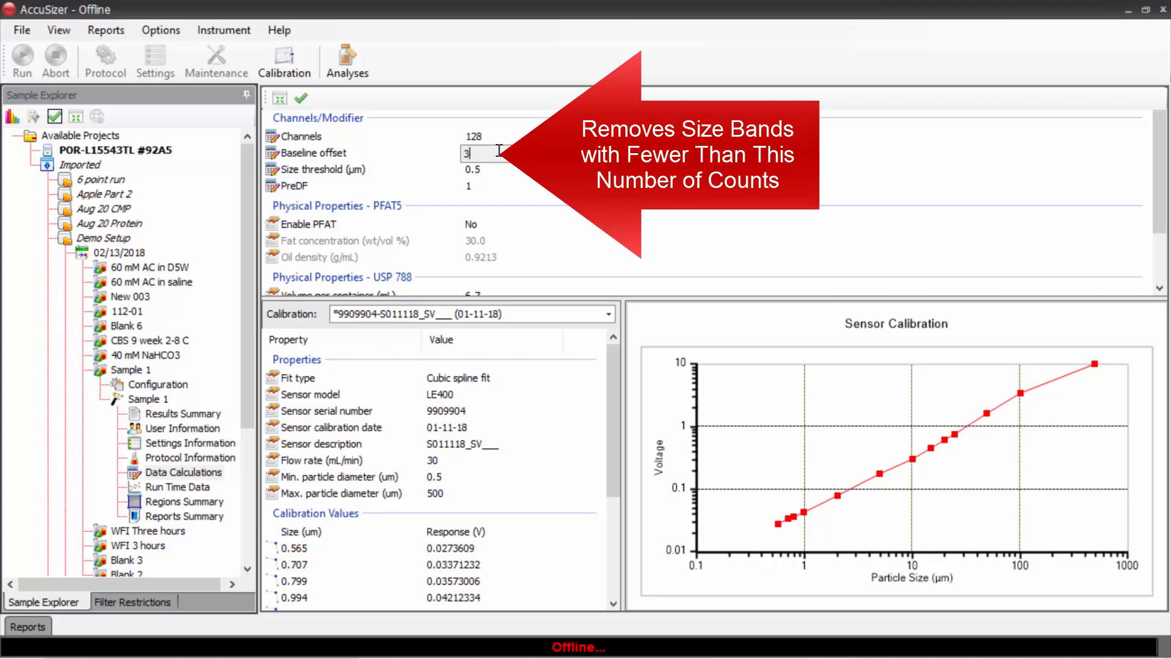
left_click(302, 98)
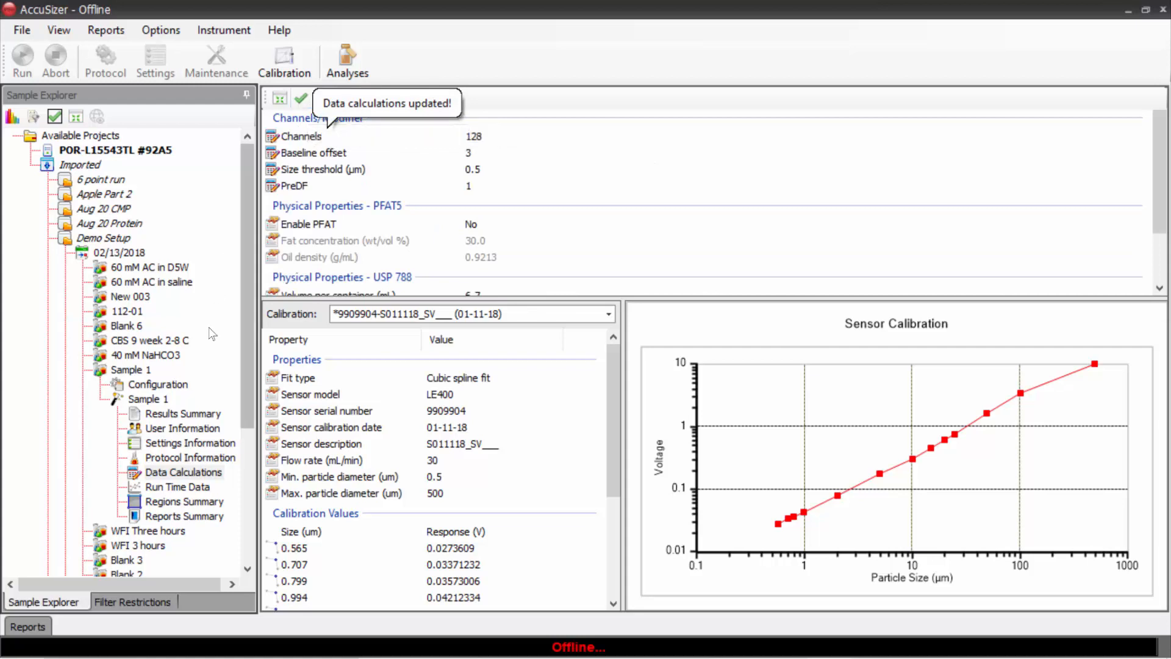
Display the recalculated Sample 1 plot with its units set to Cumulative Counts/mL v. Size (Desc).
double_click(145, 399)
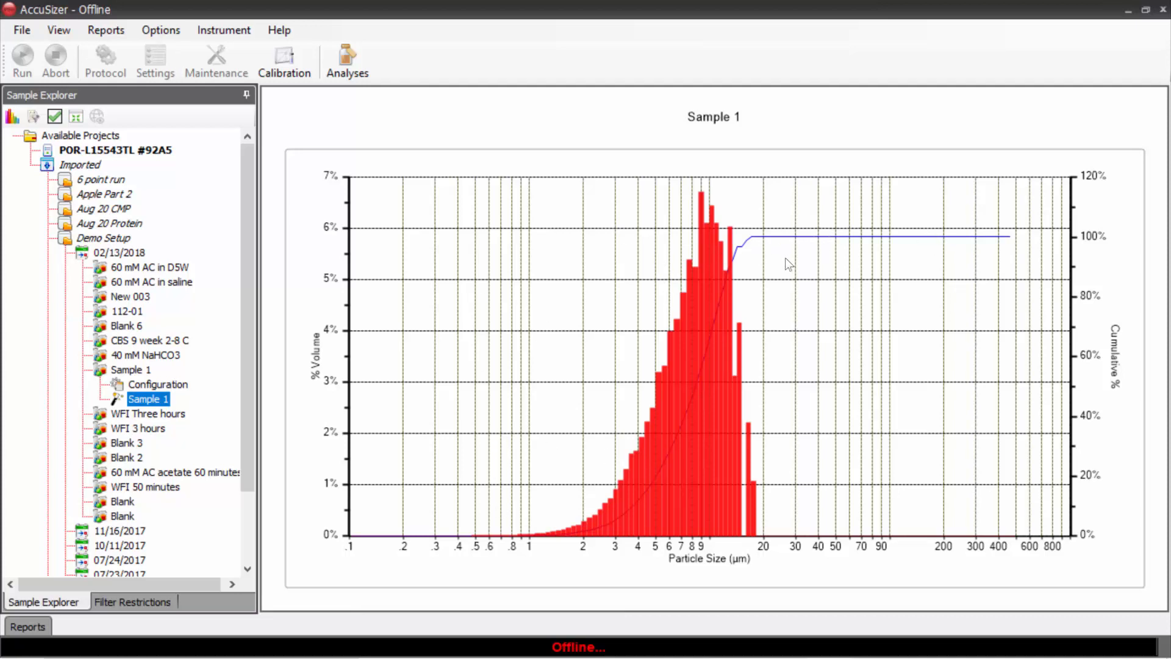
right_click(612, 210)
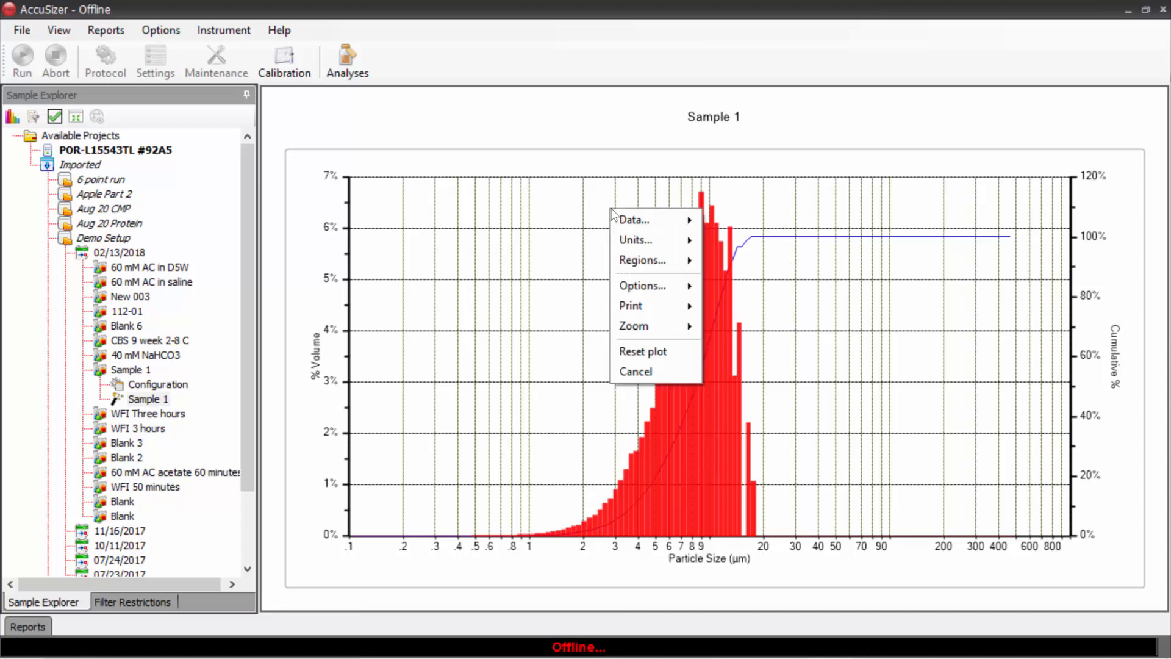
mouse_move(637, 241)
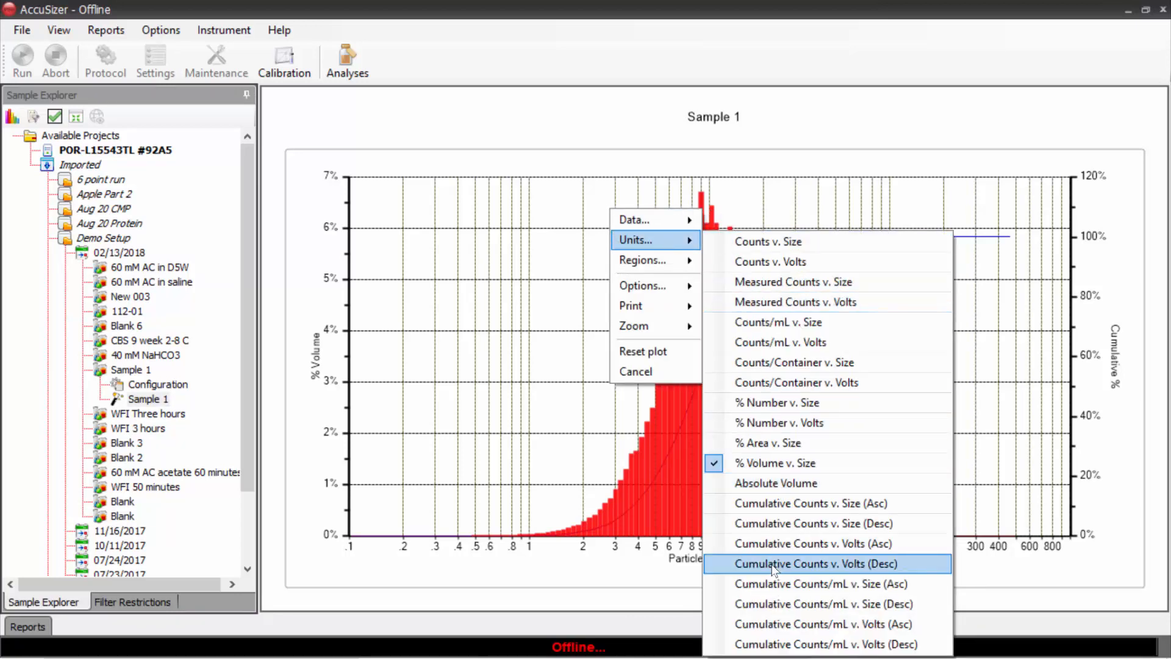
left_click(781, 605)
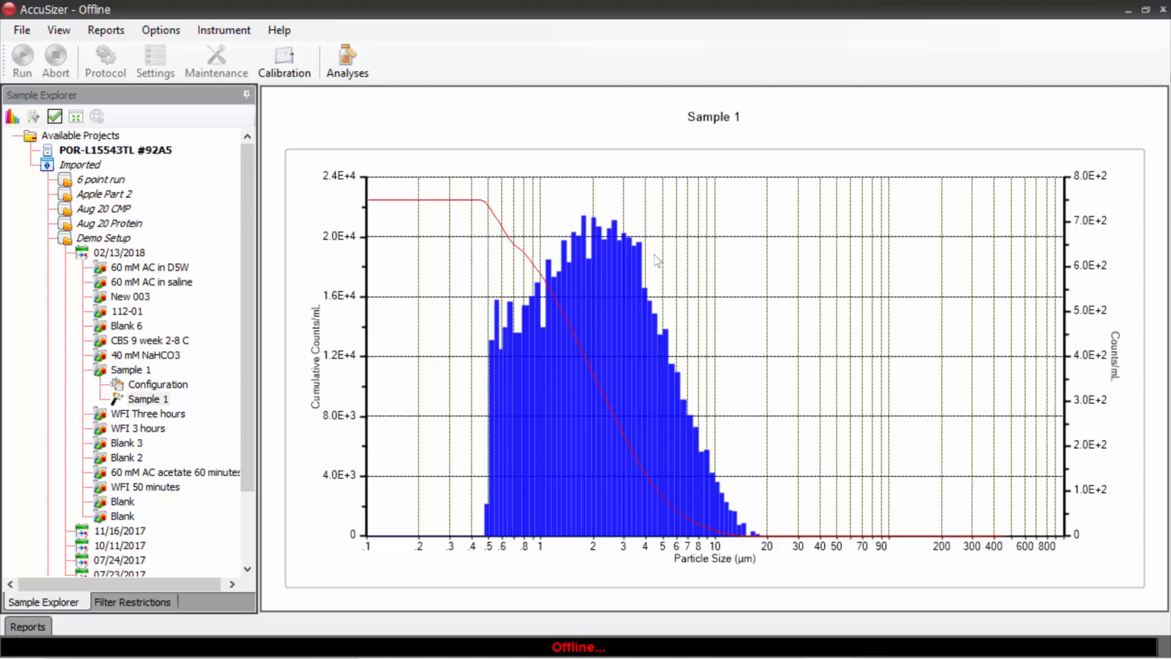
Format the plot's X axis range to a minimum of 0.5 and a maximum of 100.
right_click(721, 260)
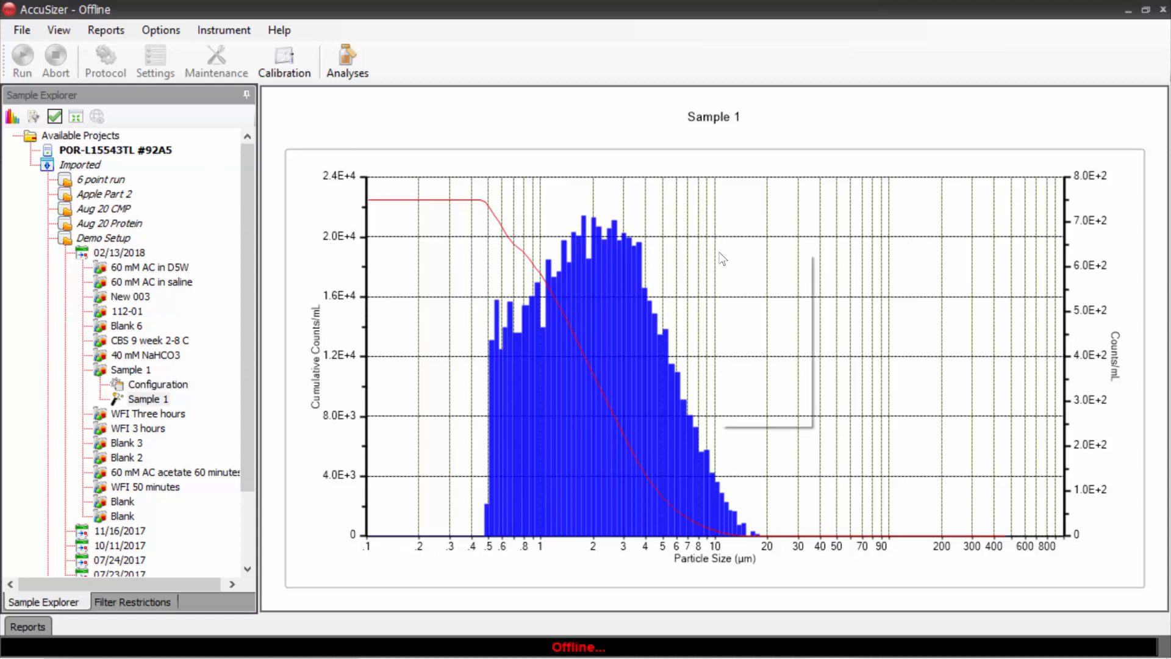
mouse_move(762, 329)
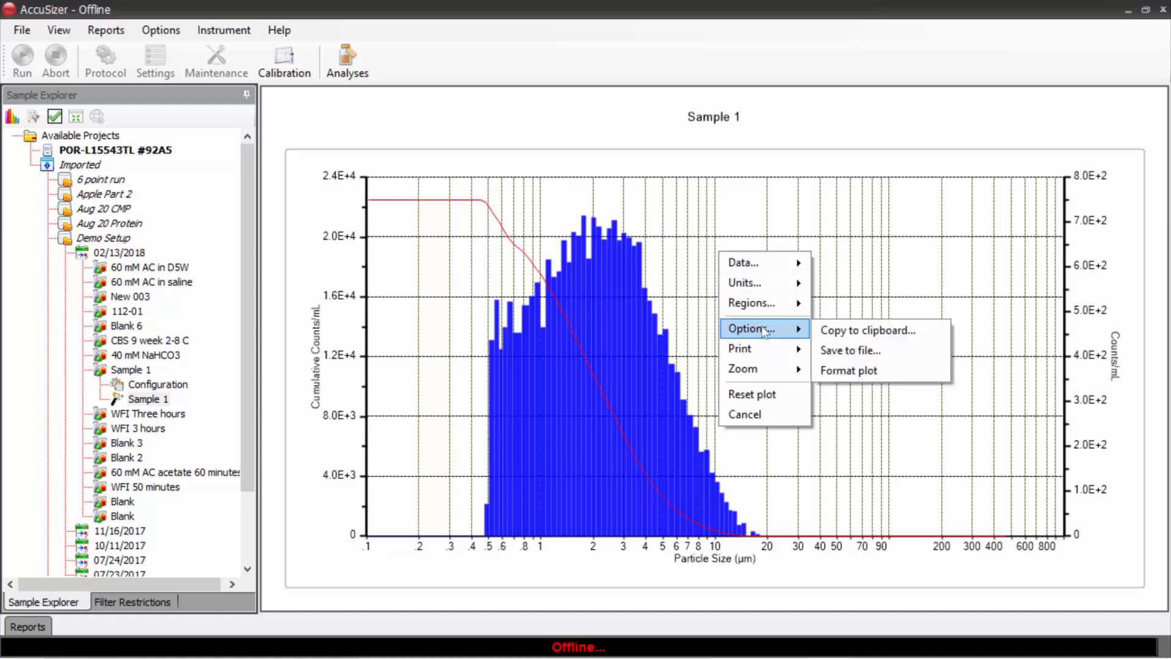
left_click(844, 371)
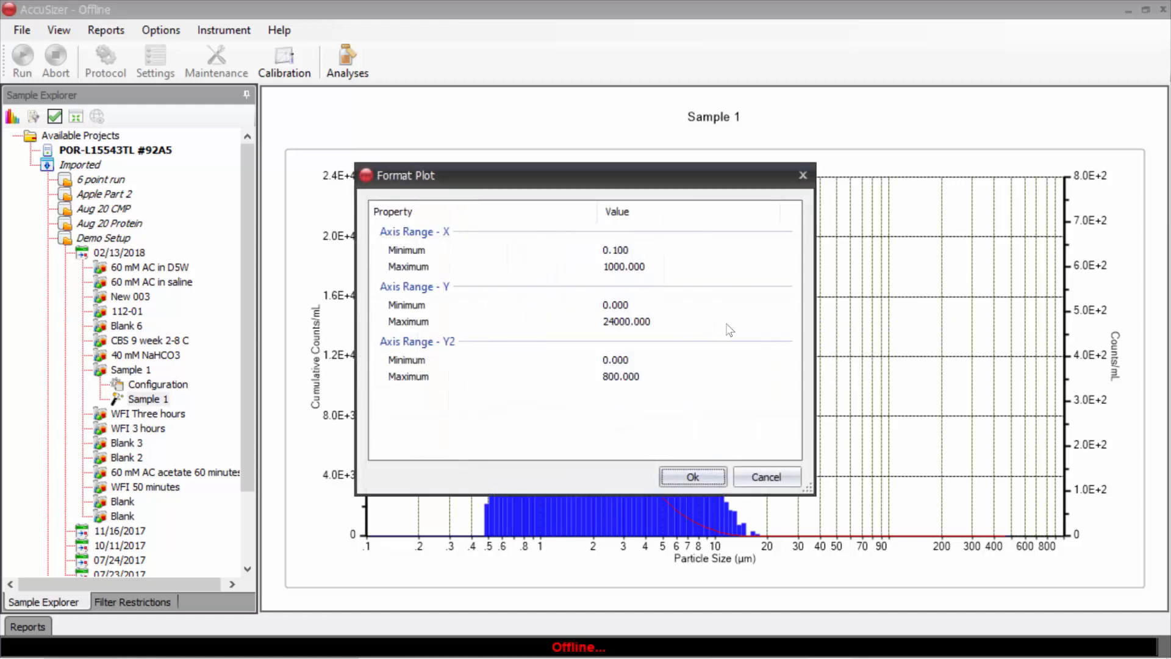
left_click(620, 250)
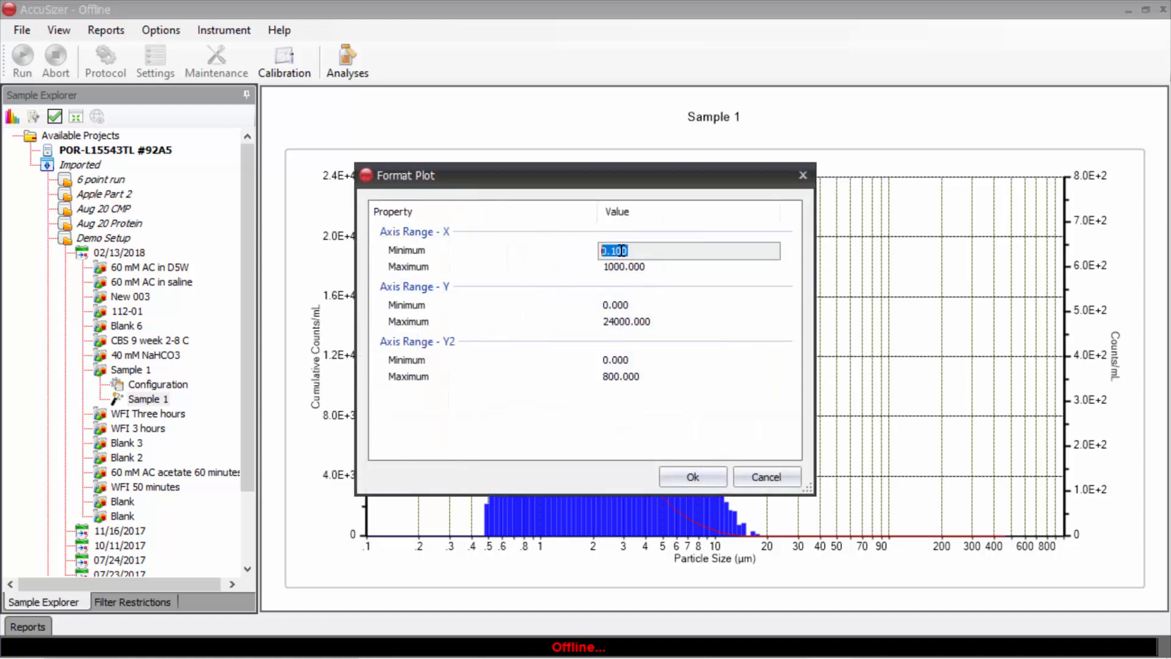
type("0.5")
left_click(621, 267)
type("100")
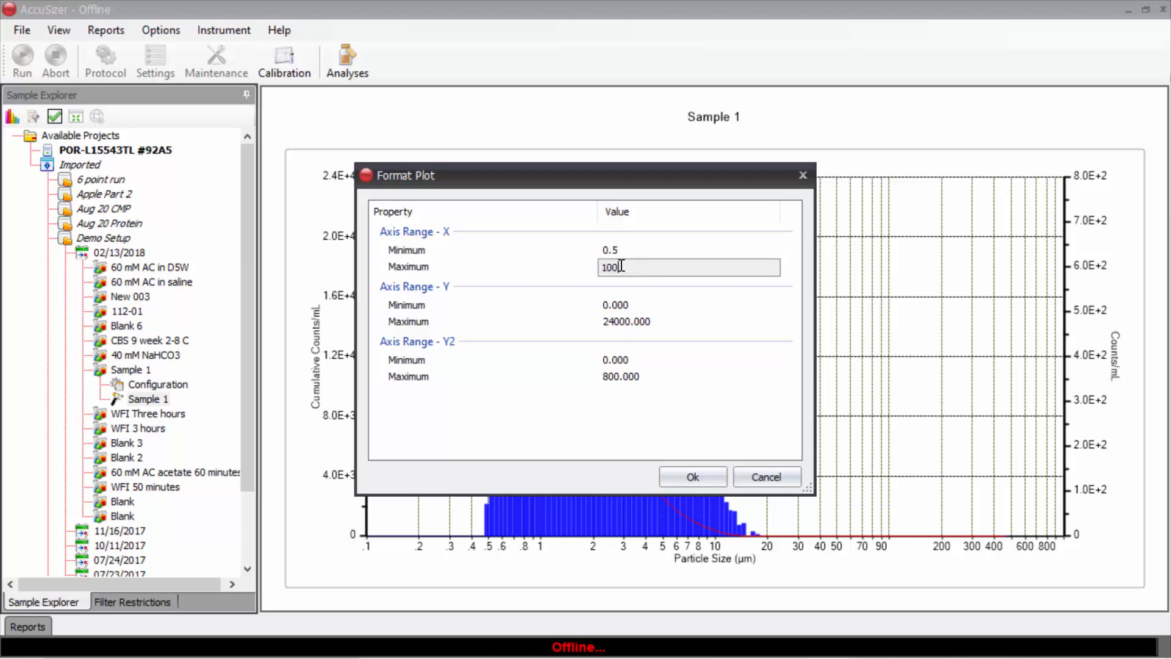
left_click(703, 474)
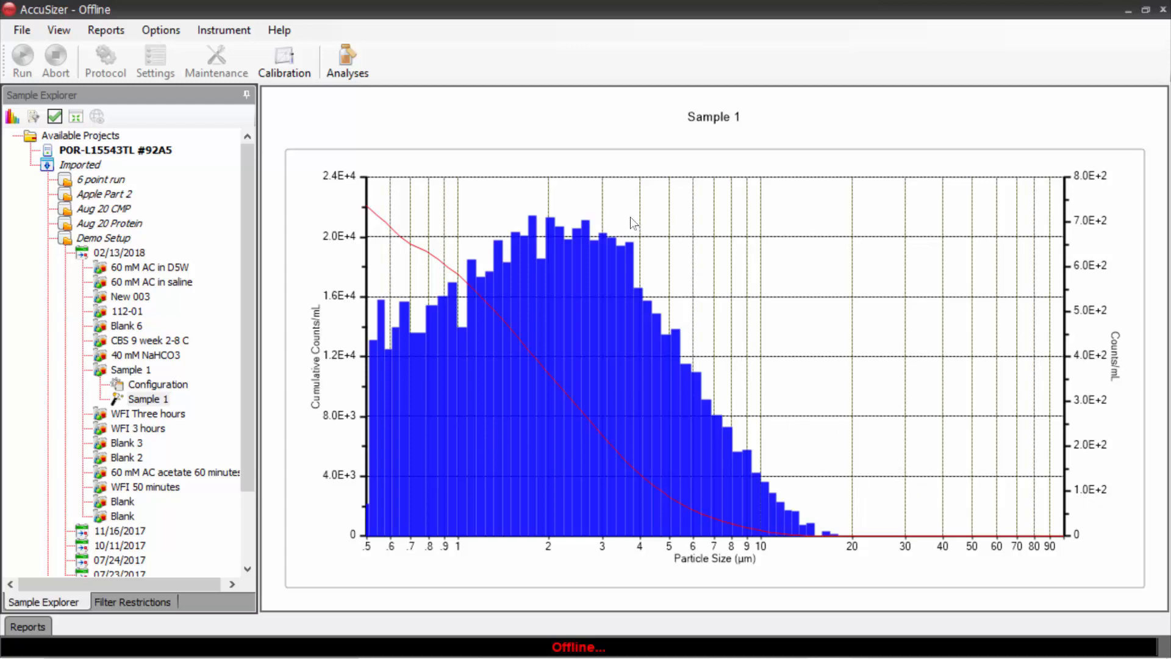
Copy the formatted Sample 1 plot to the clipboard.
right_click(592, 197)
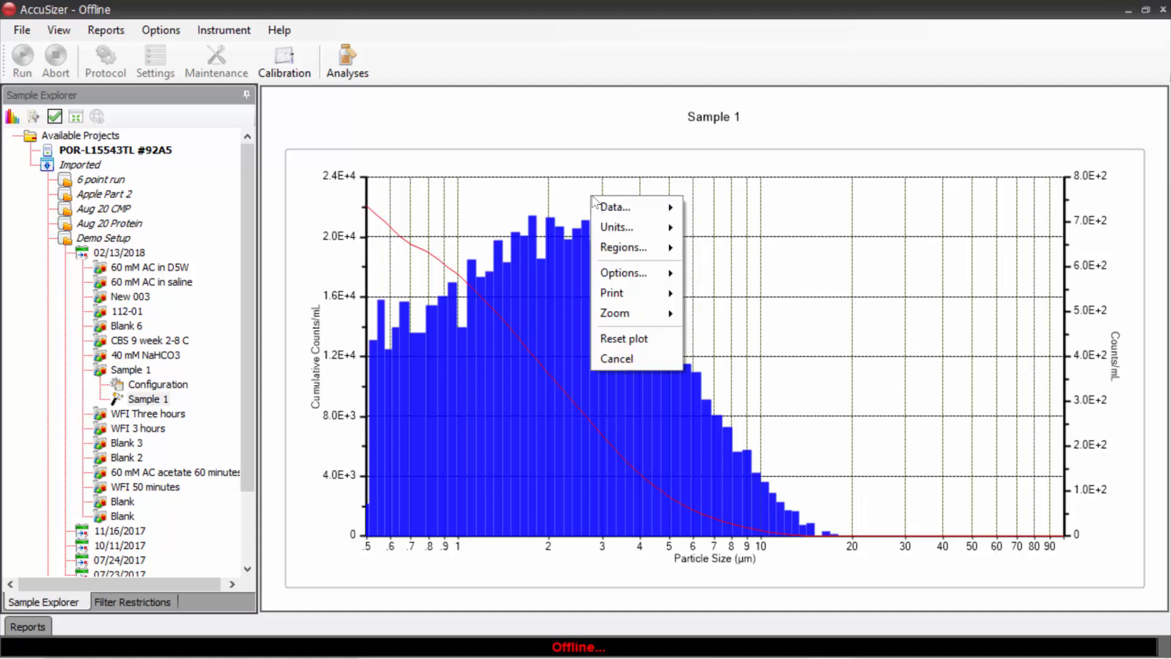
mouse_move(668, 295)
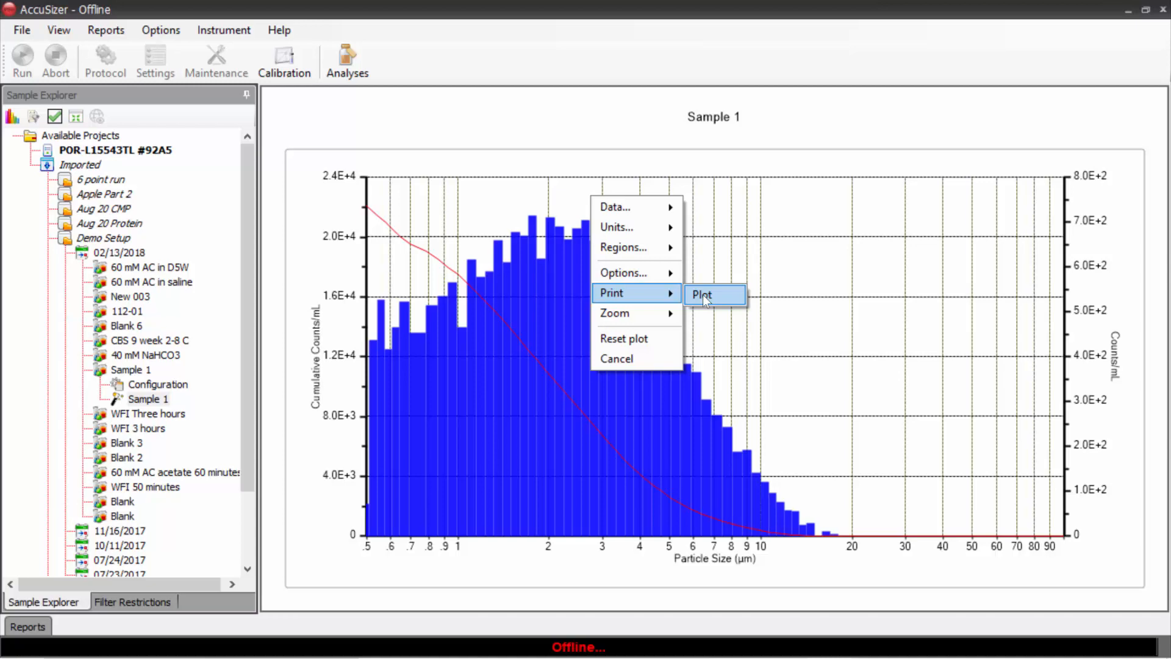
mouse_move(656, 274)
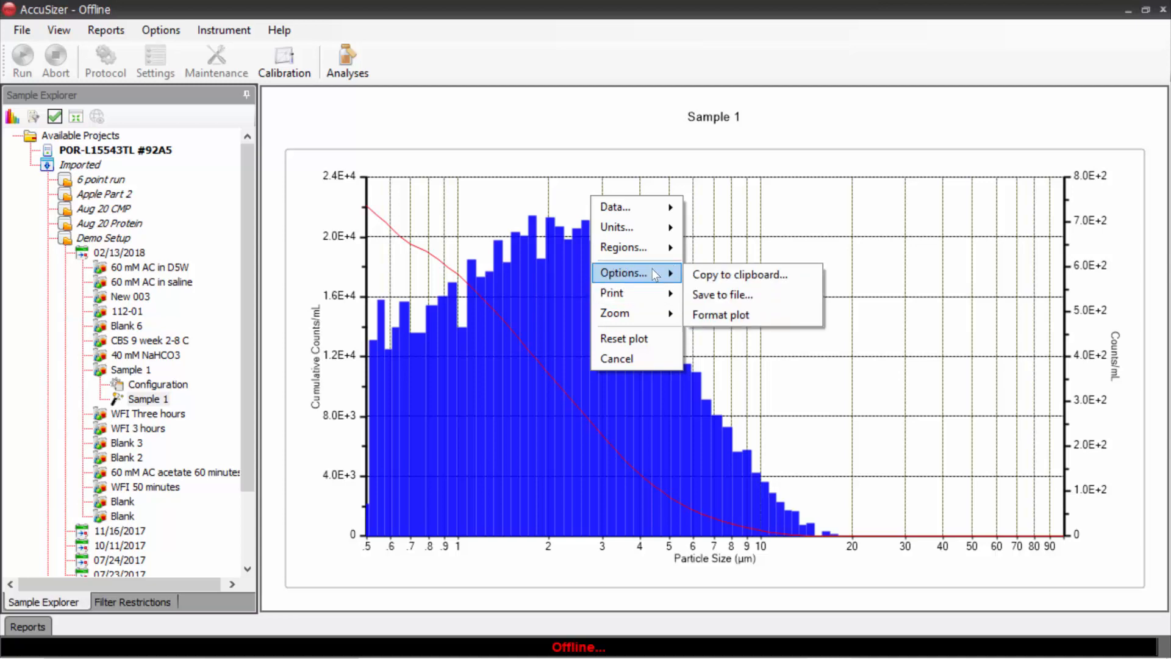
left_click(703, 275)
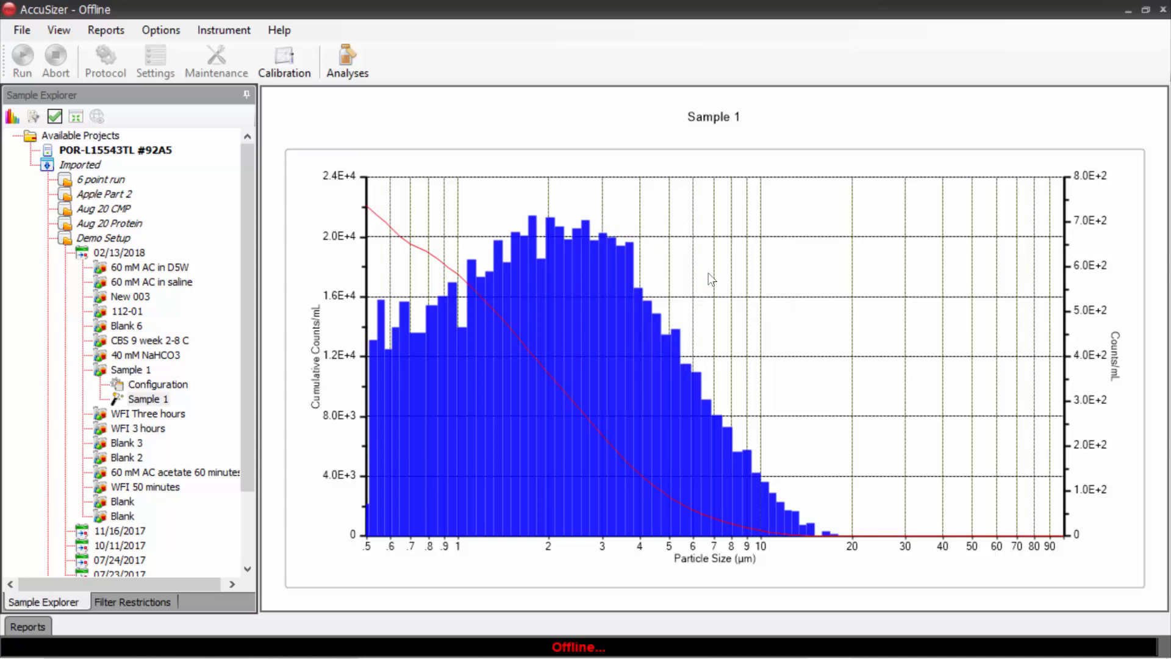
Switch to PowerPoint and paste the copied plot onto the "AccuSizer Result Chart" slide.
key("alt+Tab")
key("Tab")
key("Tab")
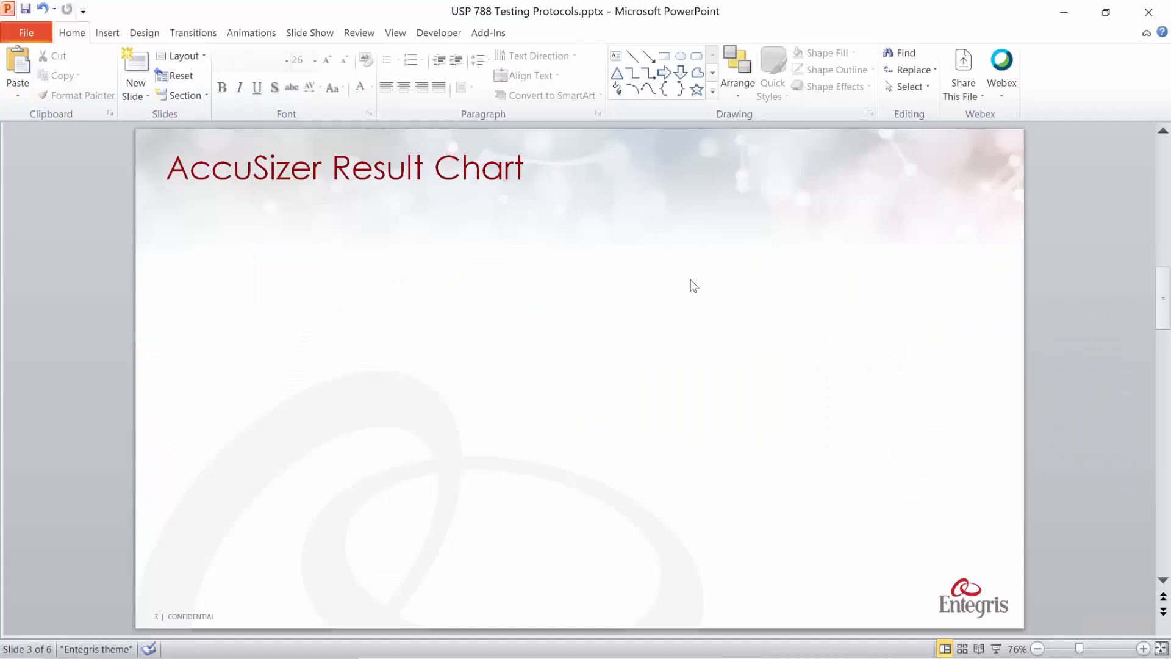
key("ctrl+v")
Move the pasted chart toward the slide's lower left and shrink it to sit below the title, and return to AccuSizer.
left_click_drag(672, 275, 614, 307)
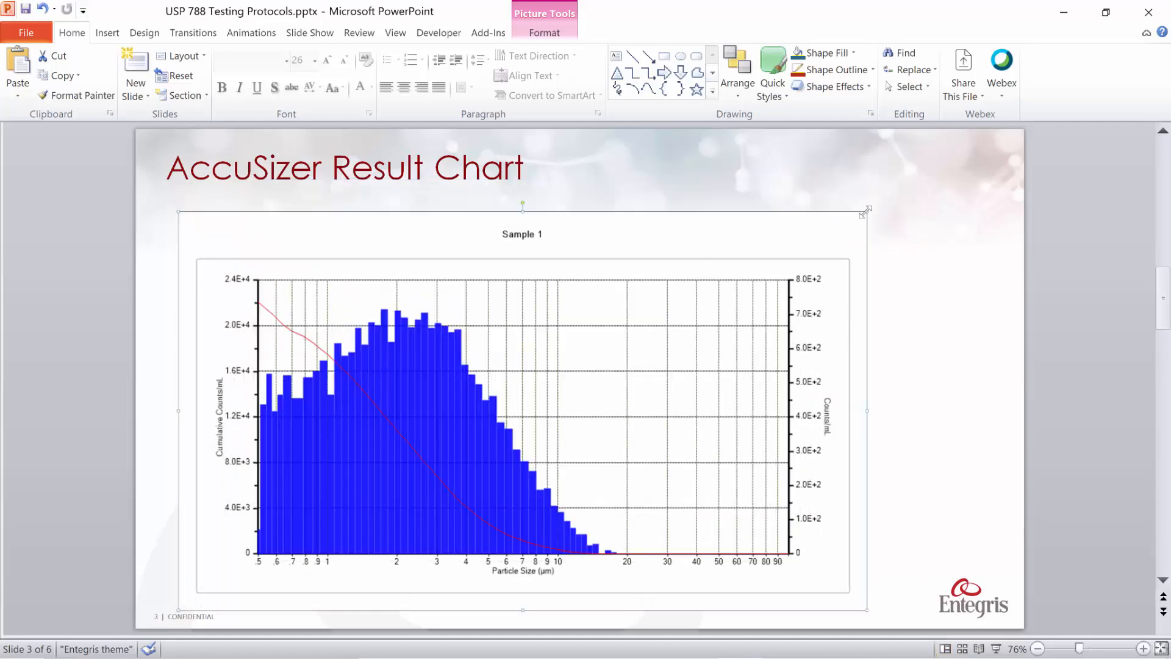
left_click_drag(866, 211, 816, 238)
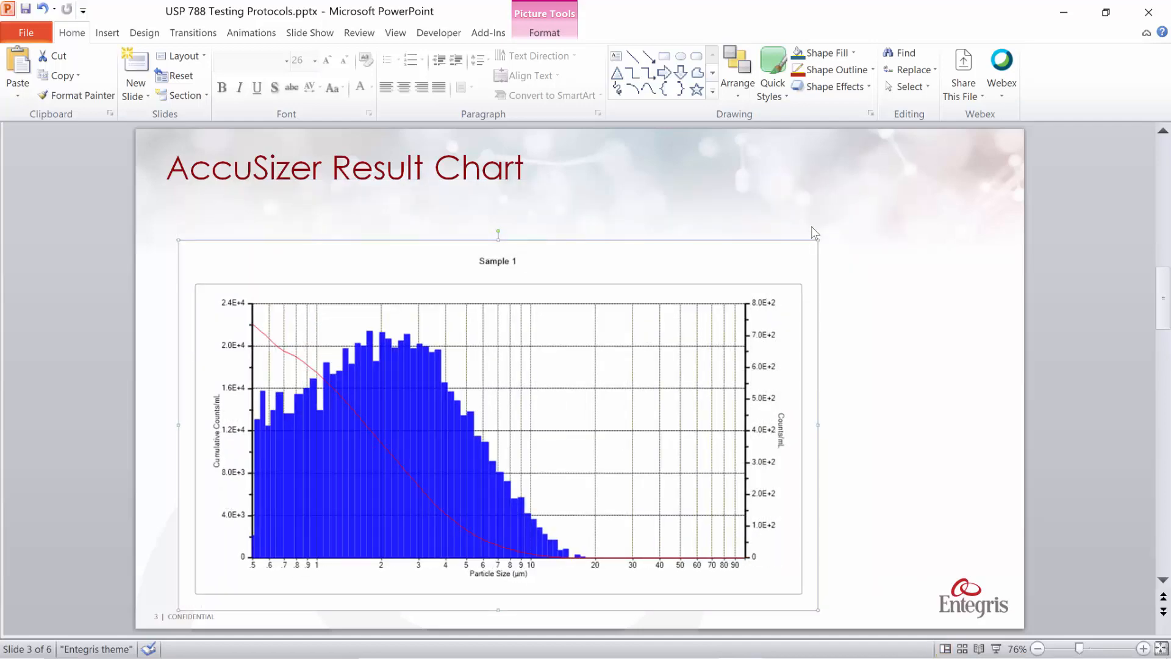
key("alt+Tab")
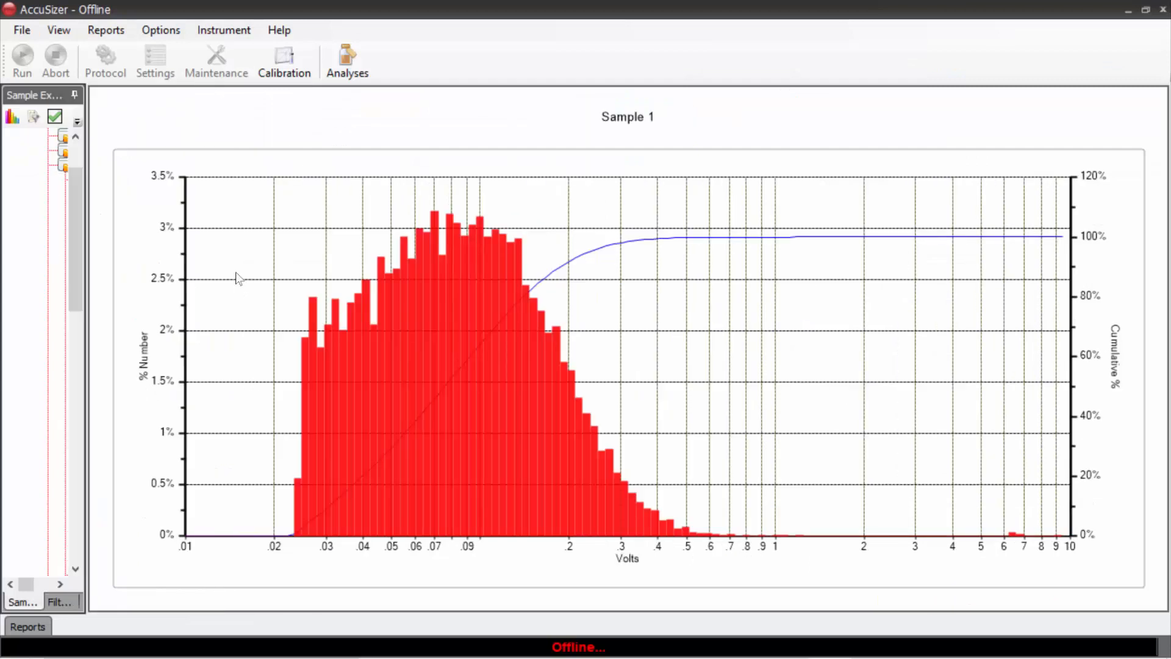
Open the chart preferences and set the chart's outer Background color to a pale cream shade.
left_click(157, 31)
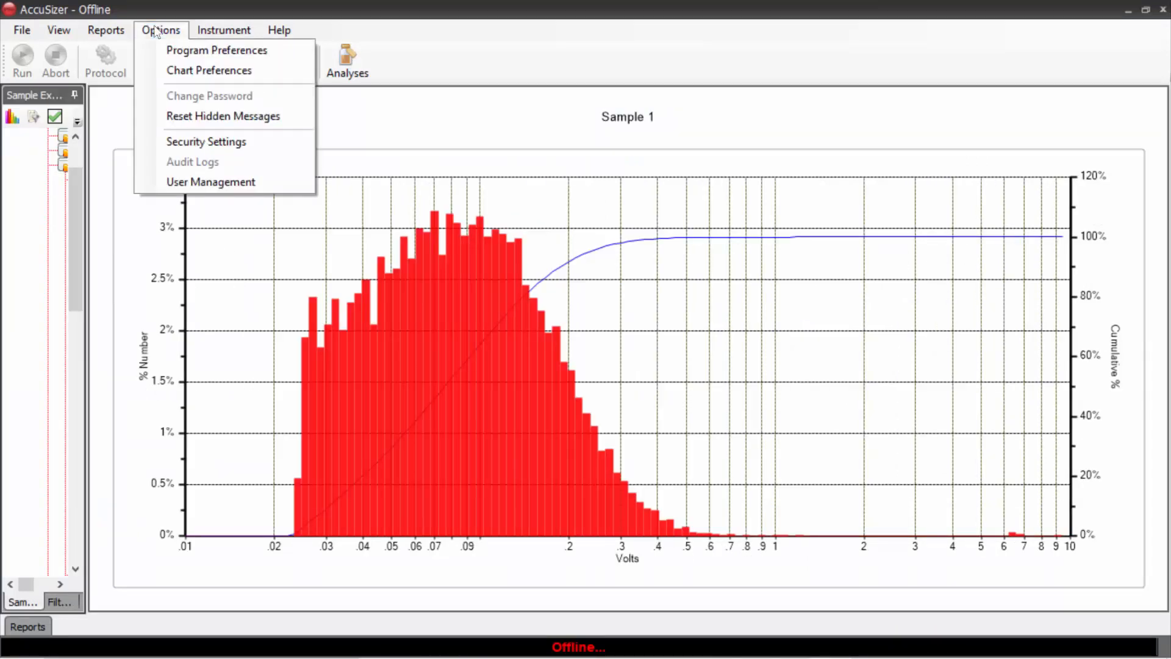
left_click(191, 71)
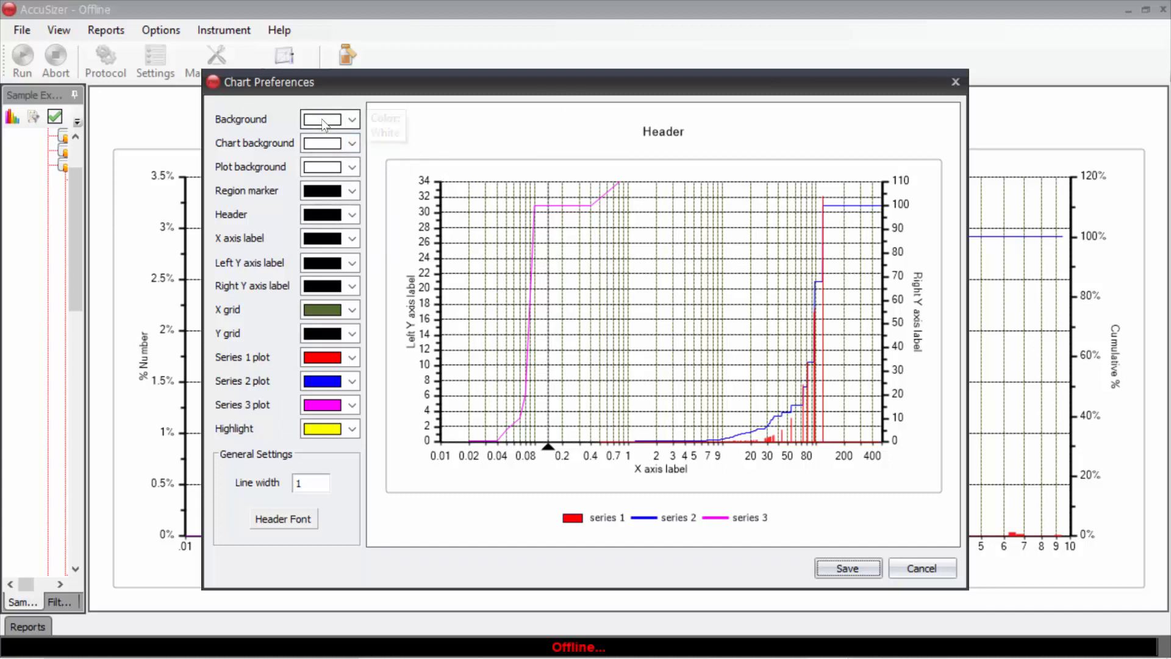
scroll(324, 123, "down", 2)
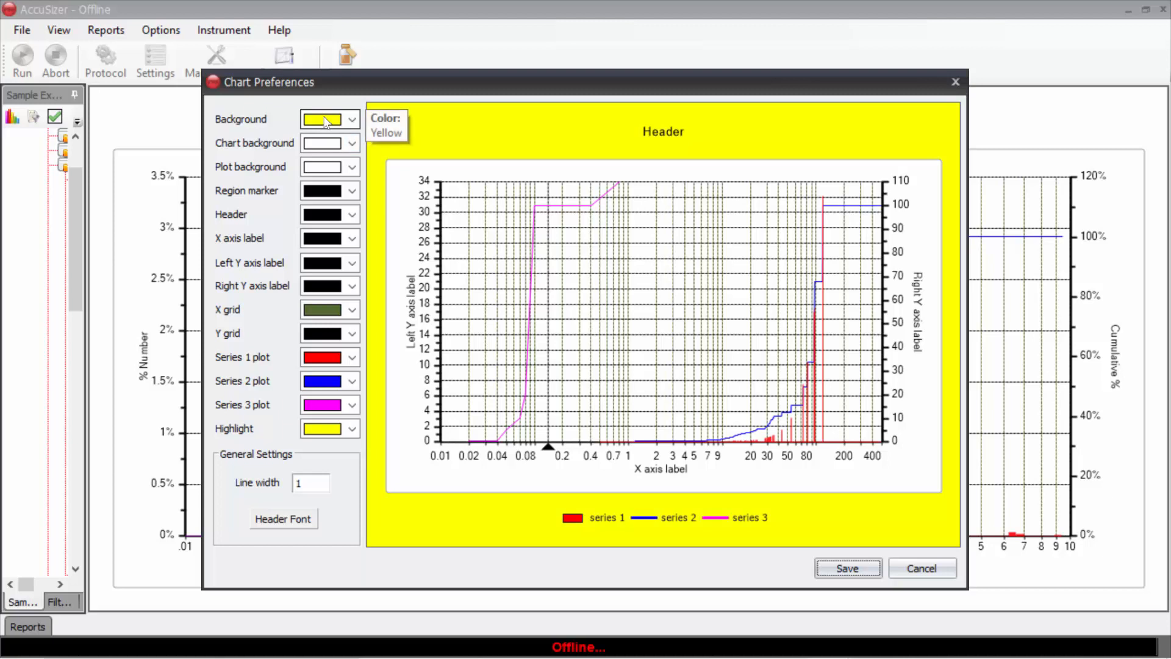
scroll(327, 122, "down", 1)
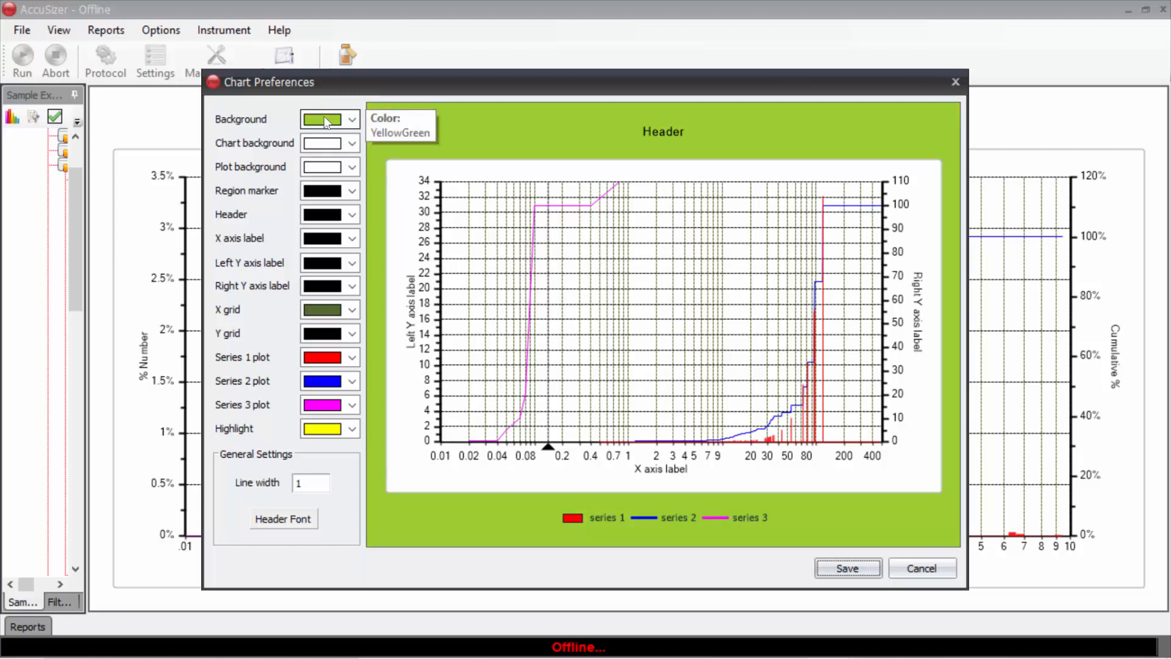
scroll(320, 120, "up", 6)
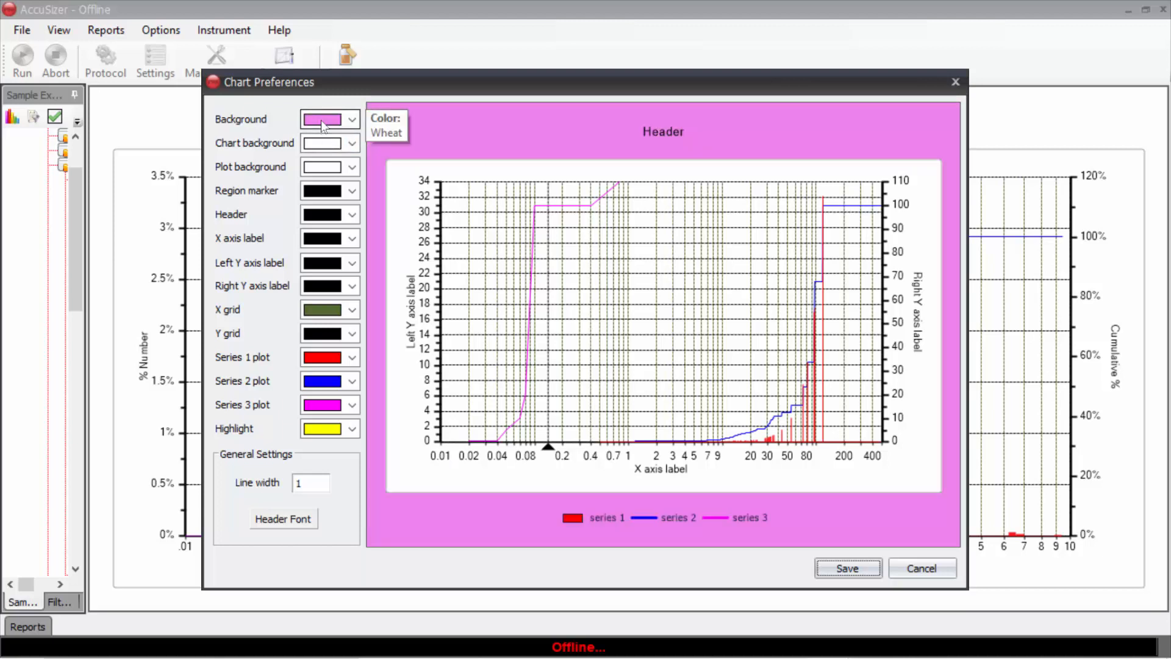
scroll(321, 119, "up", 8)
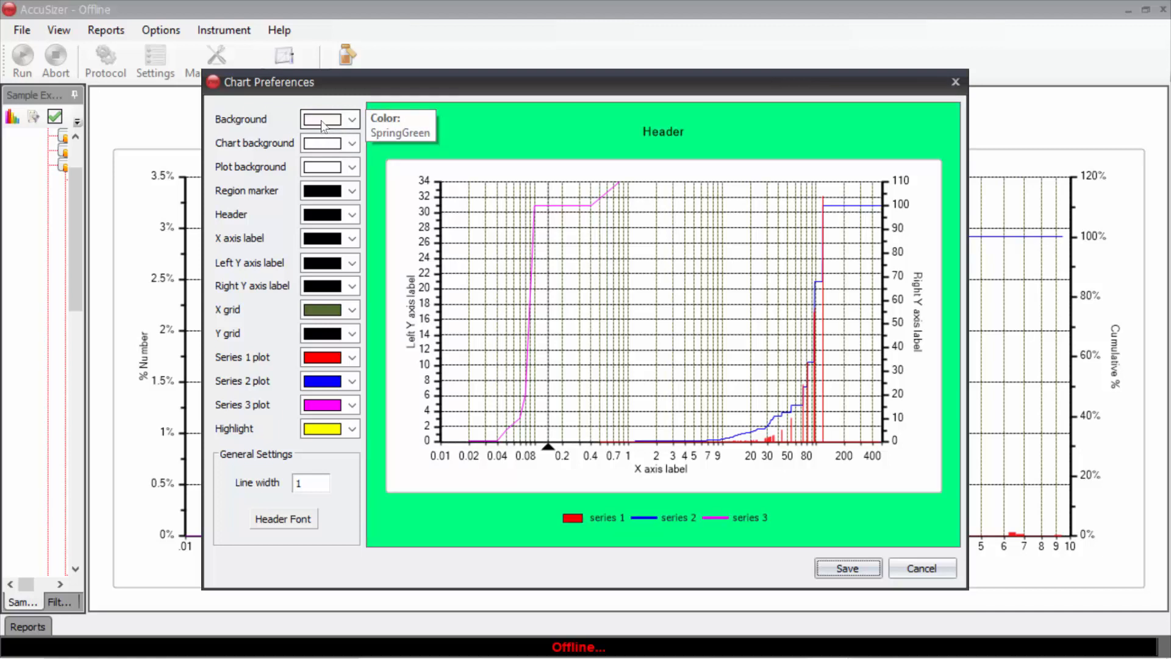
scroll(320, 119, "up", 6)
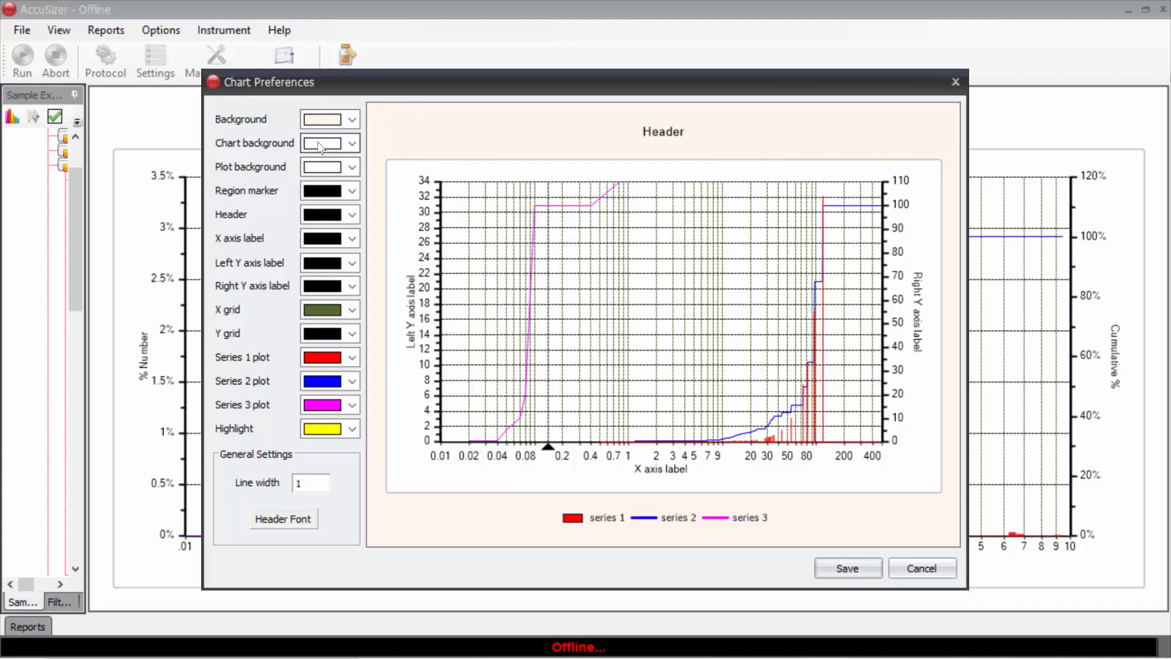
Set the Chart background color to MistyRose in the chart preferences.
scroll(319, 141, "down", 3)
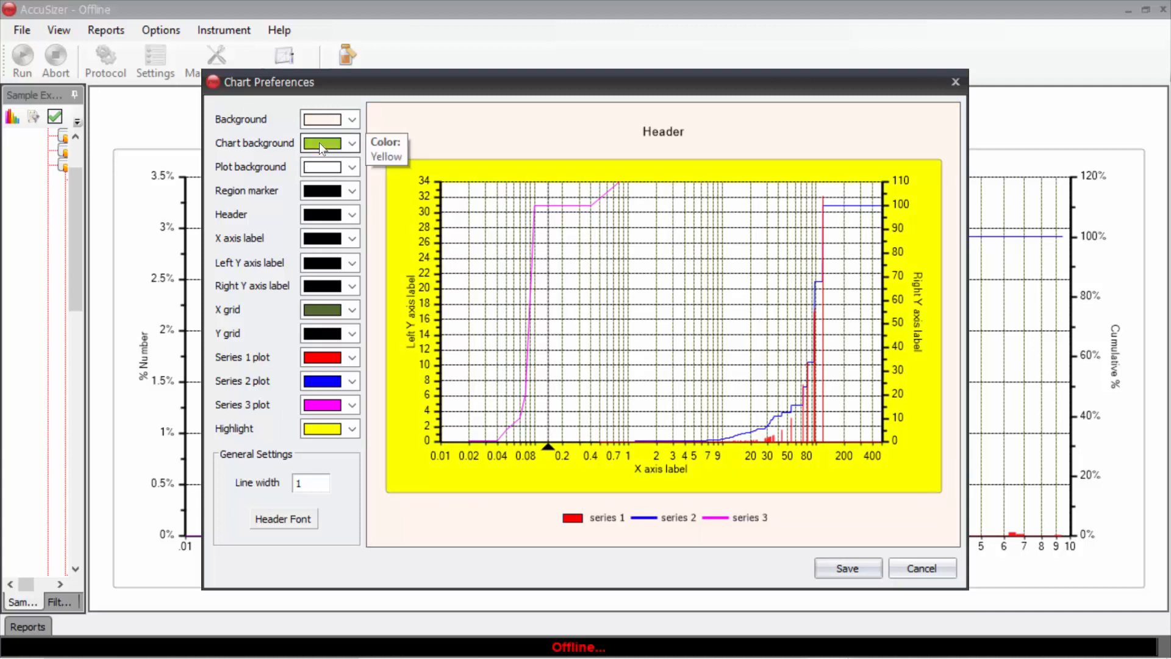
scroll(320, 142, "up", 20)
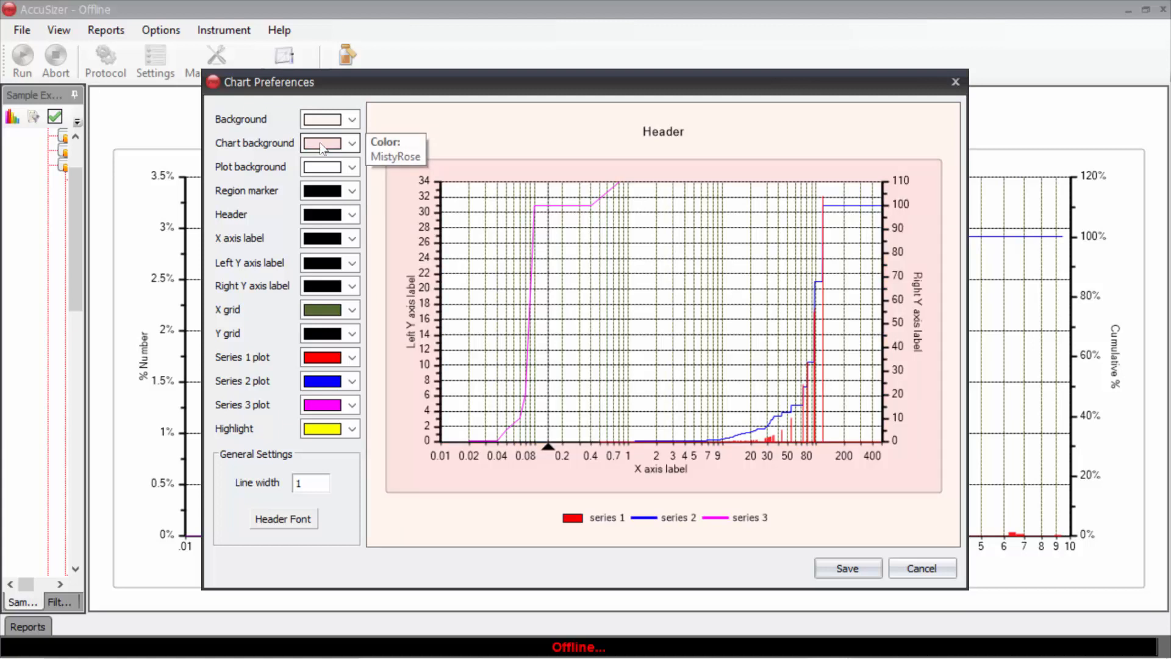
left_click(319, 141)
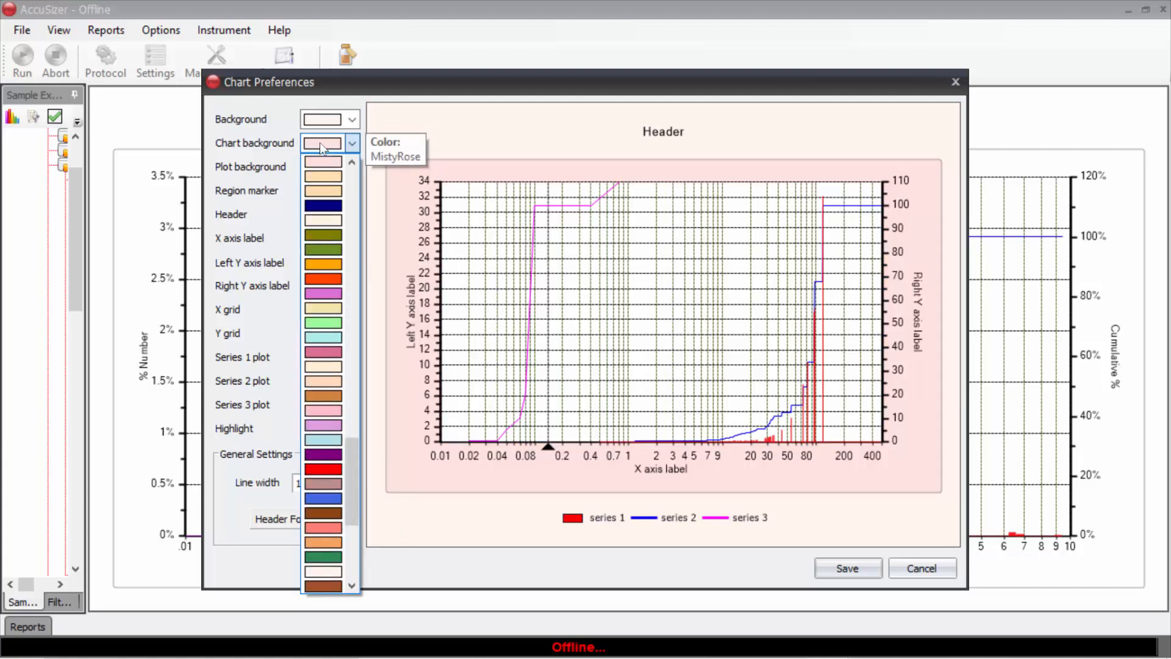
left_click(222, 171)
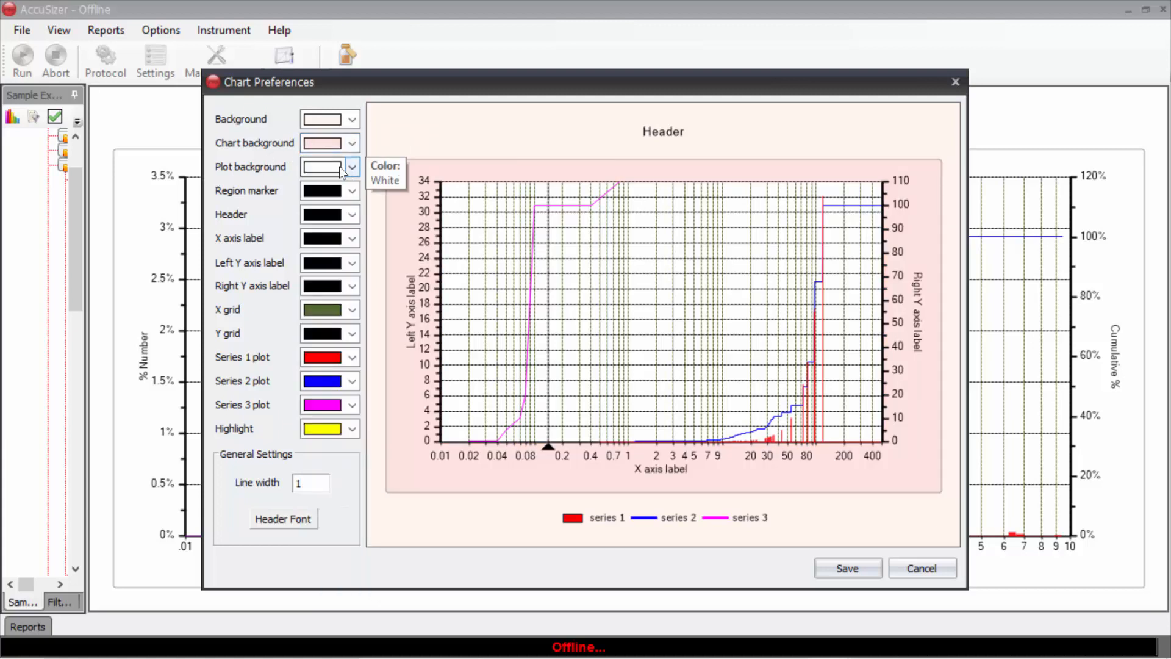
Set the Plot background color to MintCream in the chart preferences.
scroll(326, 172, "down", 3)
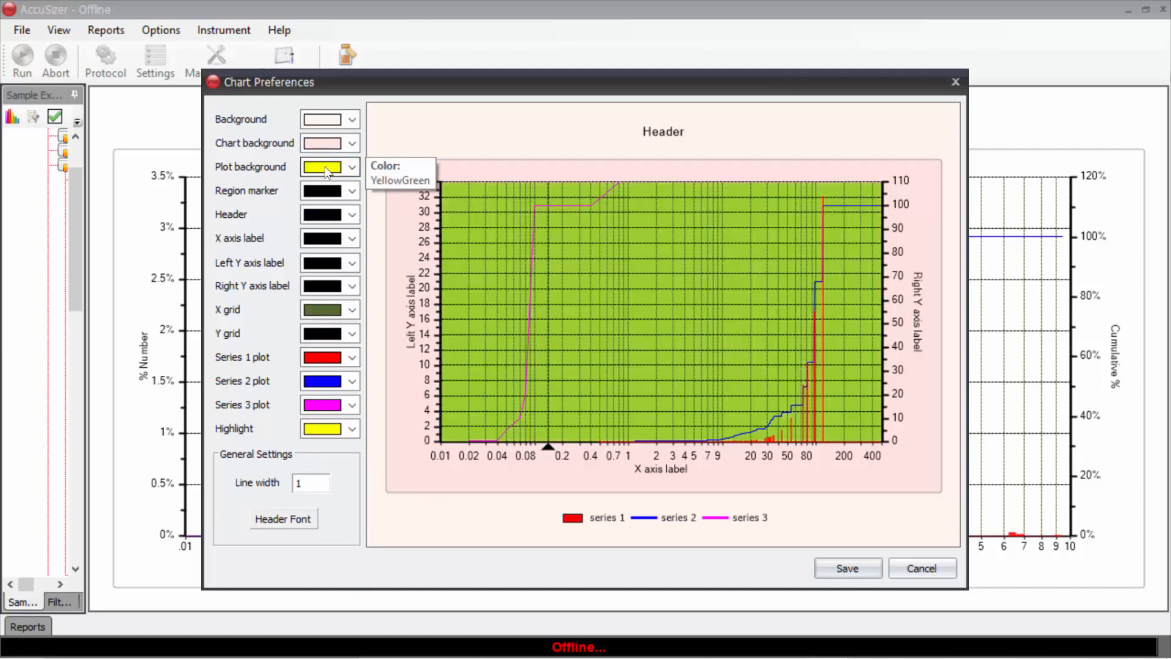
scroll(327, 172, "up", 11)
scroll(327, 173, "up", 5)
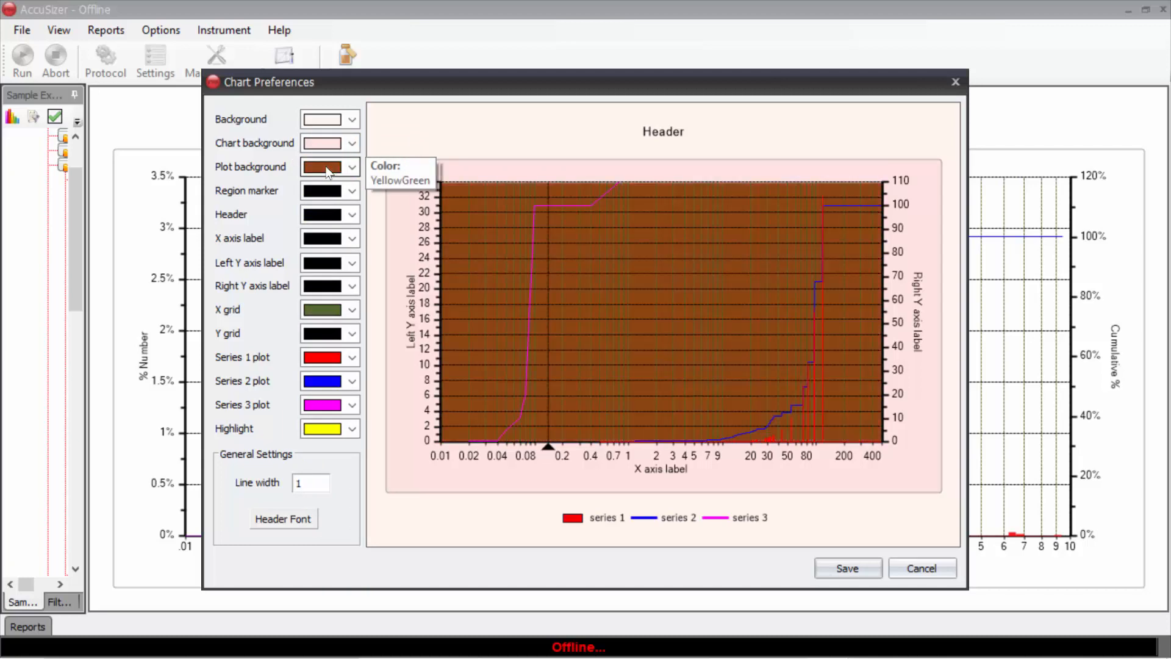
left_click(328, 173)
left_click(268, 220)
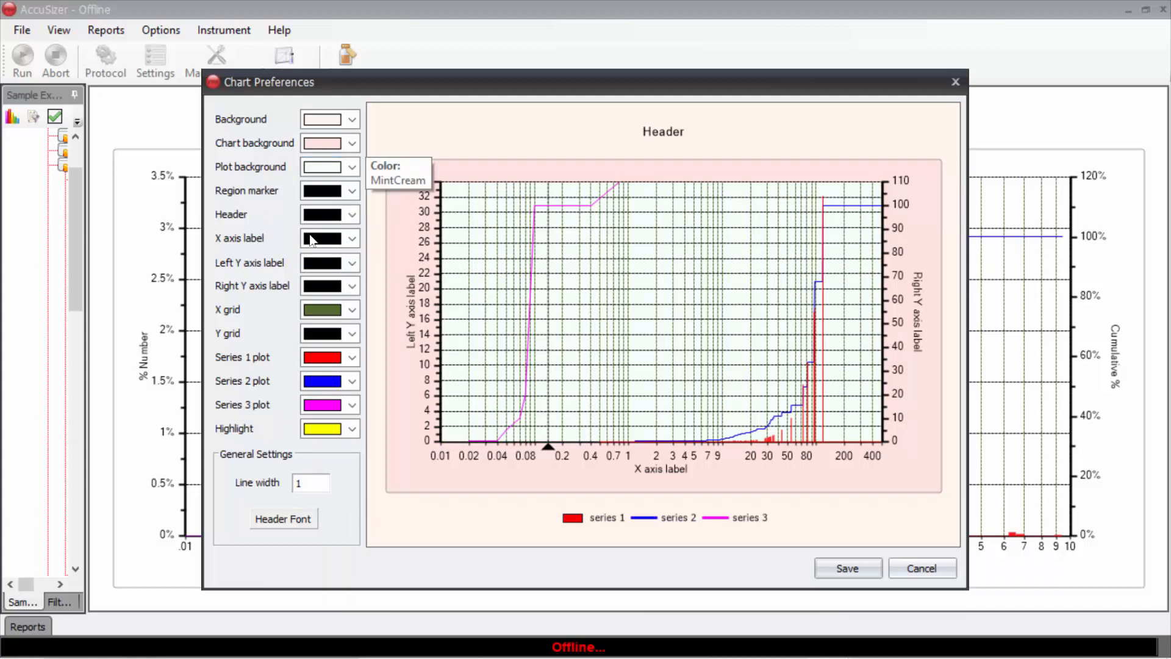
Color the X axis label, Left Y axis label and Y grid purple, and the X grid DarkSlateBlue.
scroll(322, 247, "down", 3)
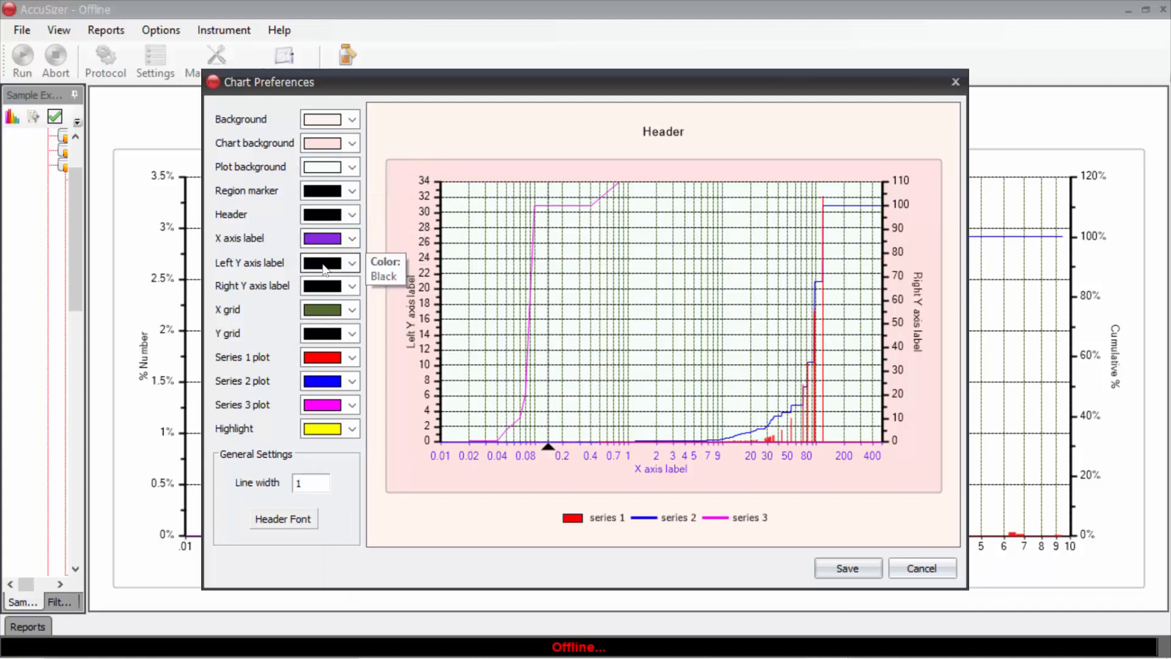
scroll(324, 264, "down", 3)
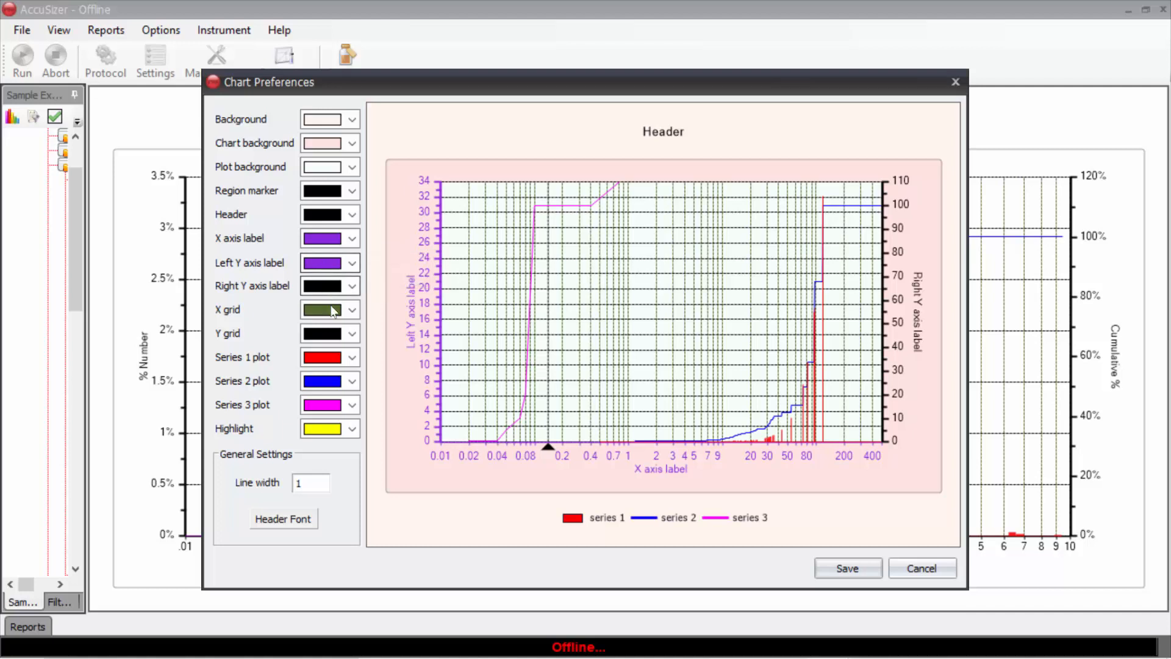
scroll(332, 310, "down", 3)
scroll(332, 310, "down", 3)
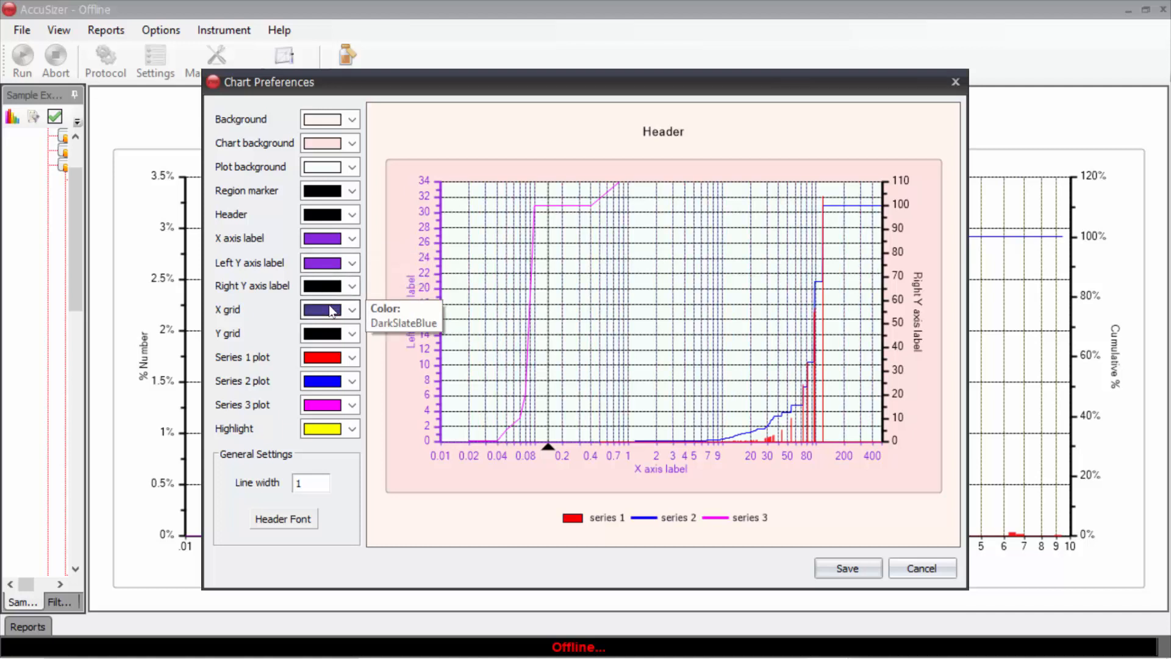
scroll(331, 335, "down", 3)
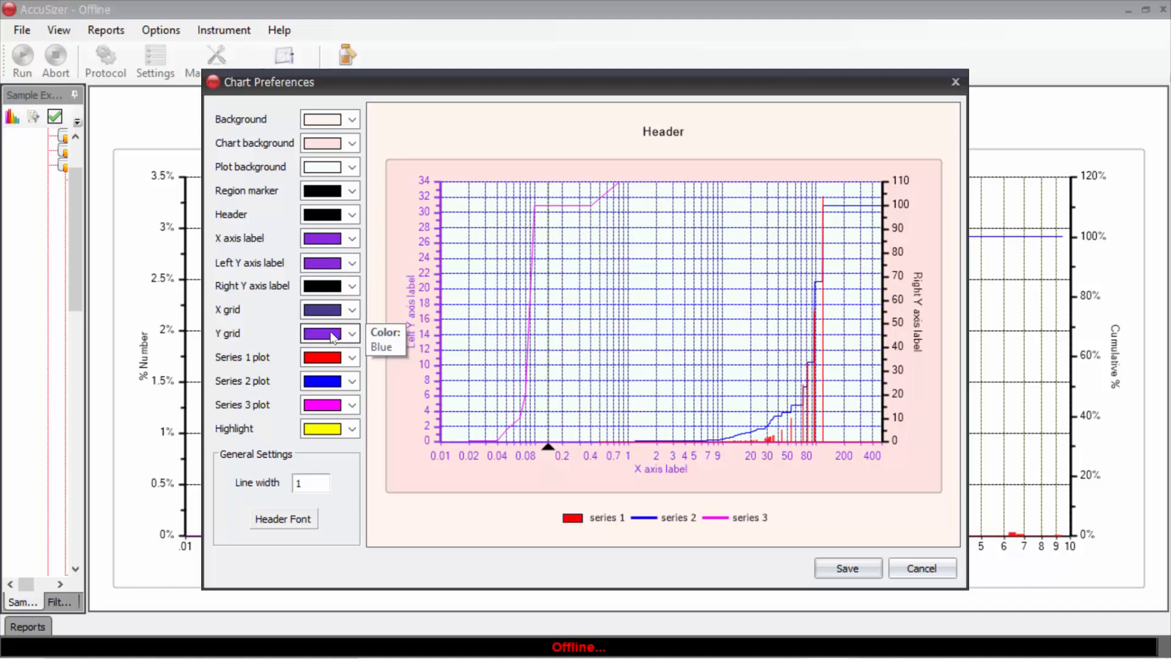
left_click(353, 360)
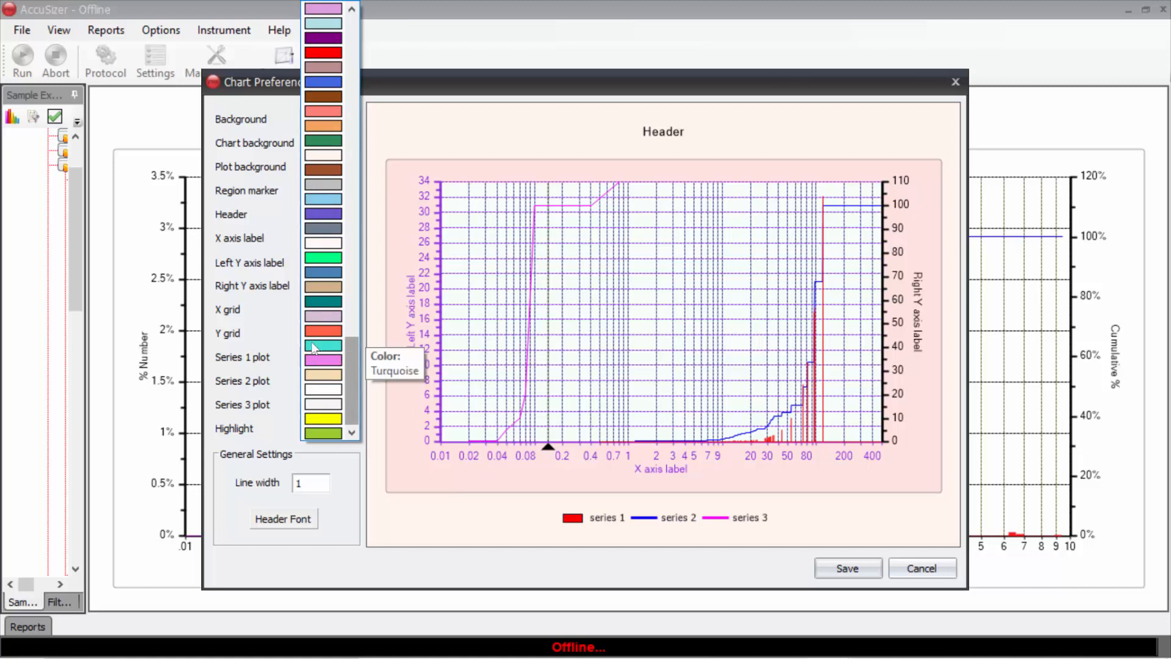
left_click(258, 330)
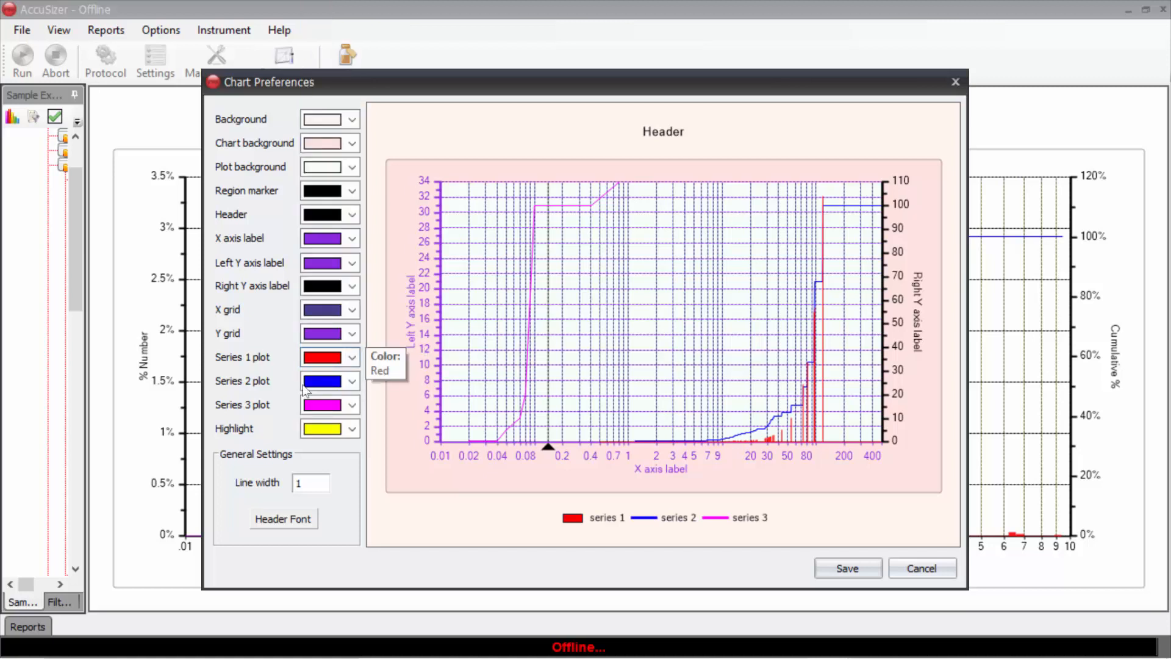
scroll(317, 383, "down", 3)
scroll(316, 382, "up", 3)
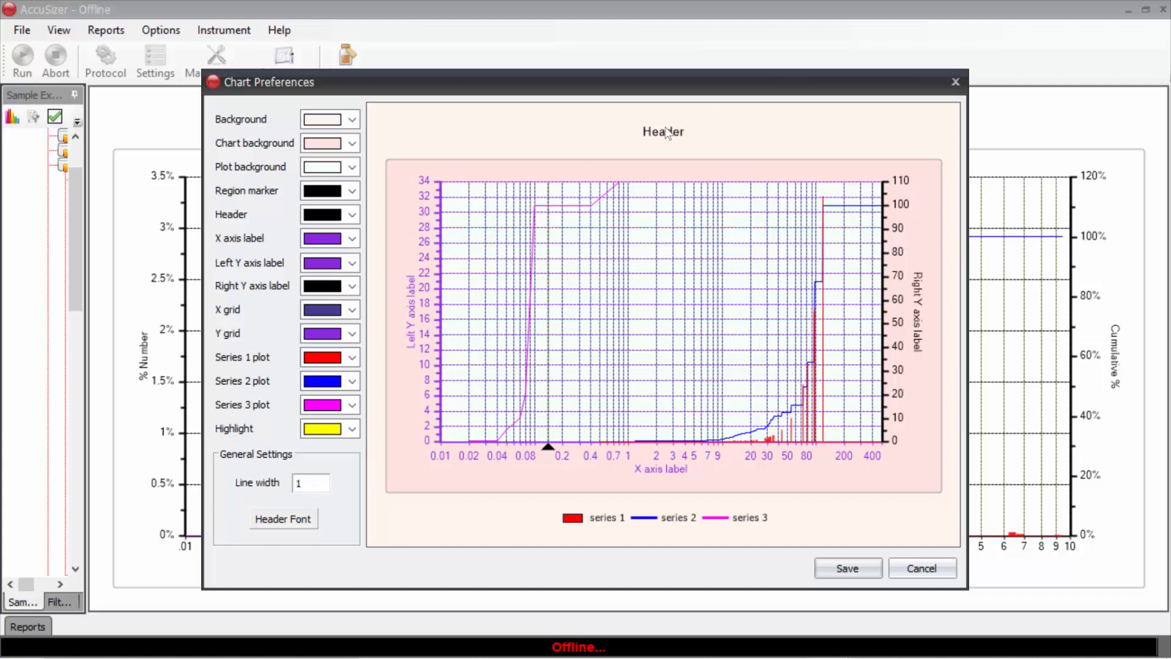
Change the chart header's font style to Arial Narrow Bold and save the chart preferences.
left_click(295, 519)
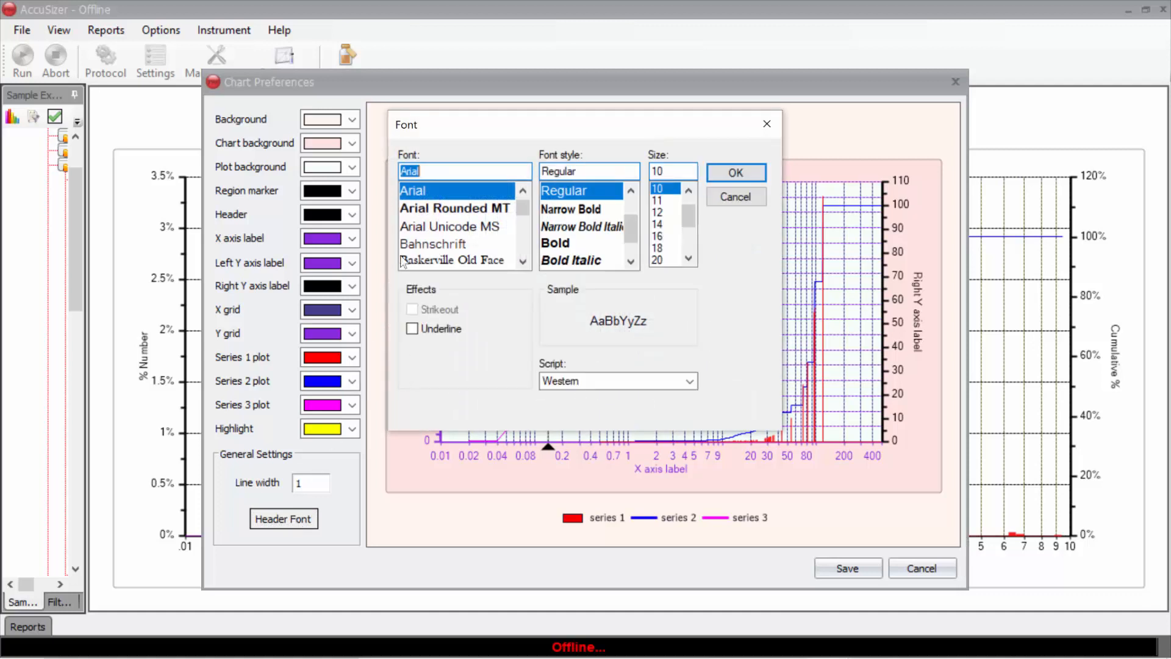
left_click(568, 209)
left_click(727, 174)
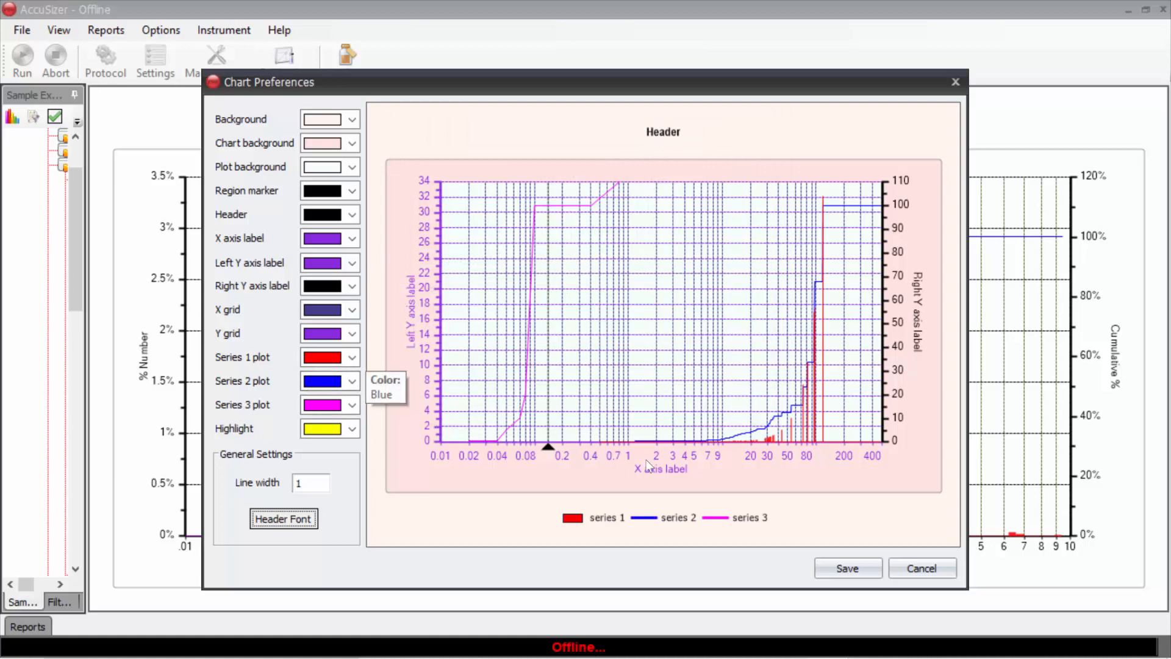
left_click(856, 567)
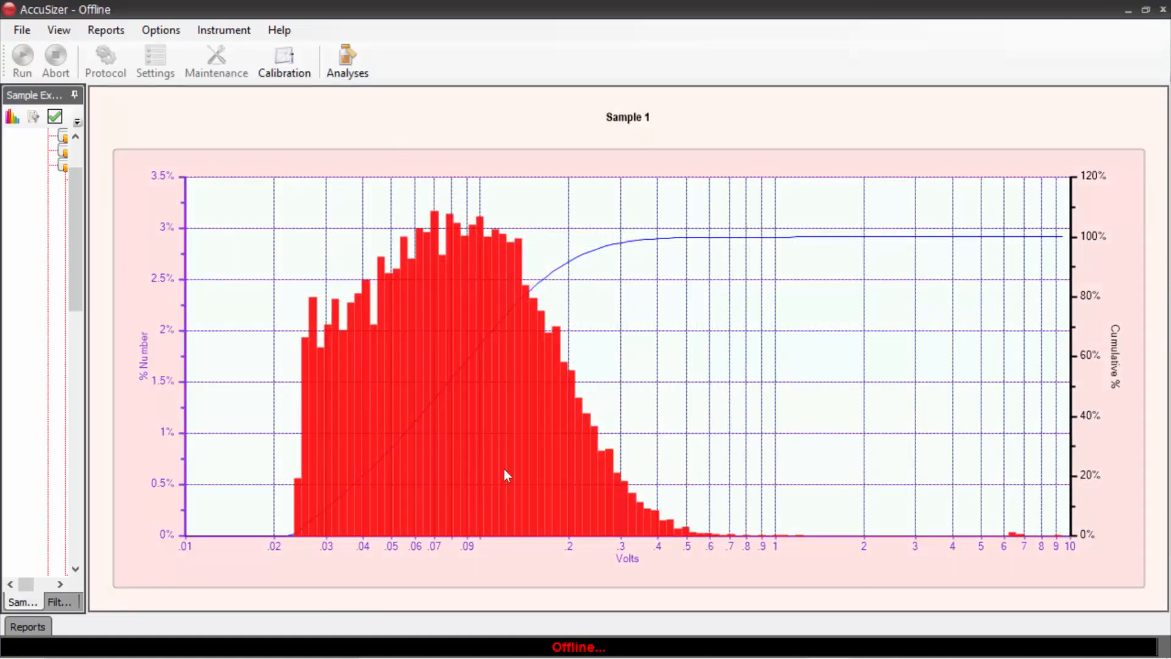
Reopen the chart preferences, set the outer and chart backgrounds to white, the plot background near-white, the axis labels and grids to black, and save.
left_click(161, 34)
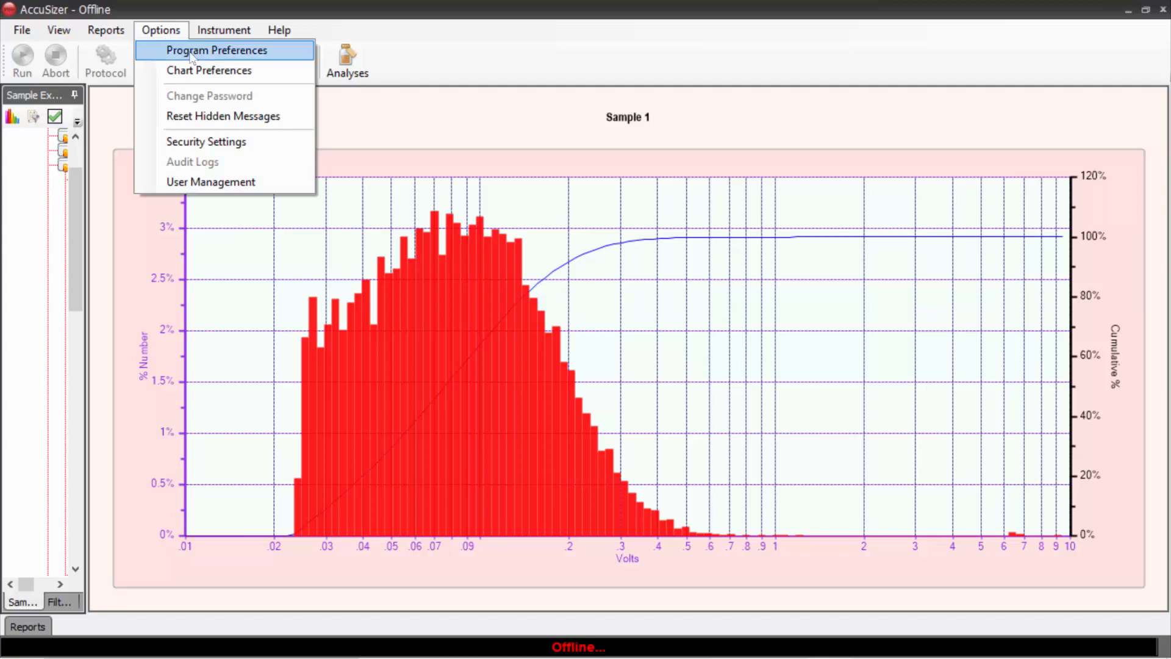
left_click(200, 70)
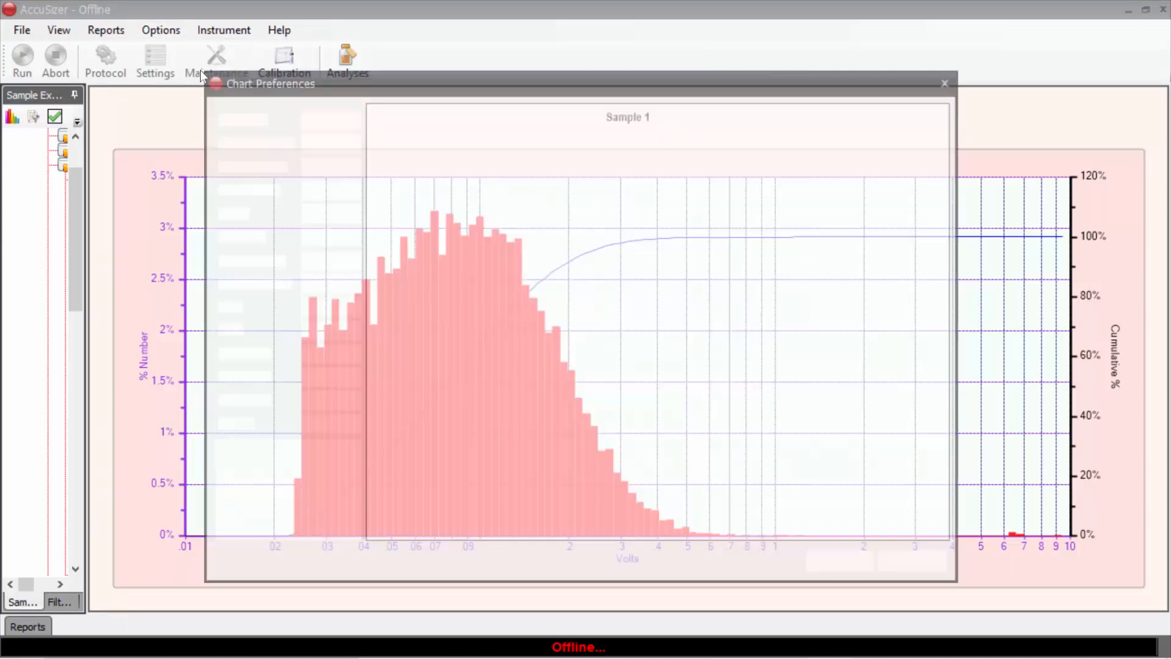
left_click(352, 119)
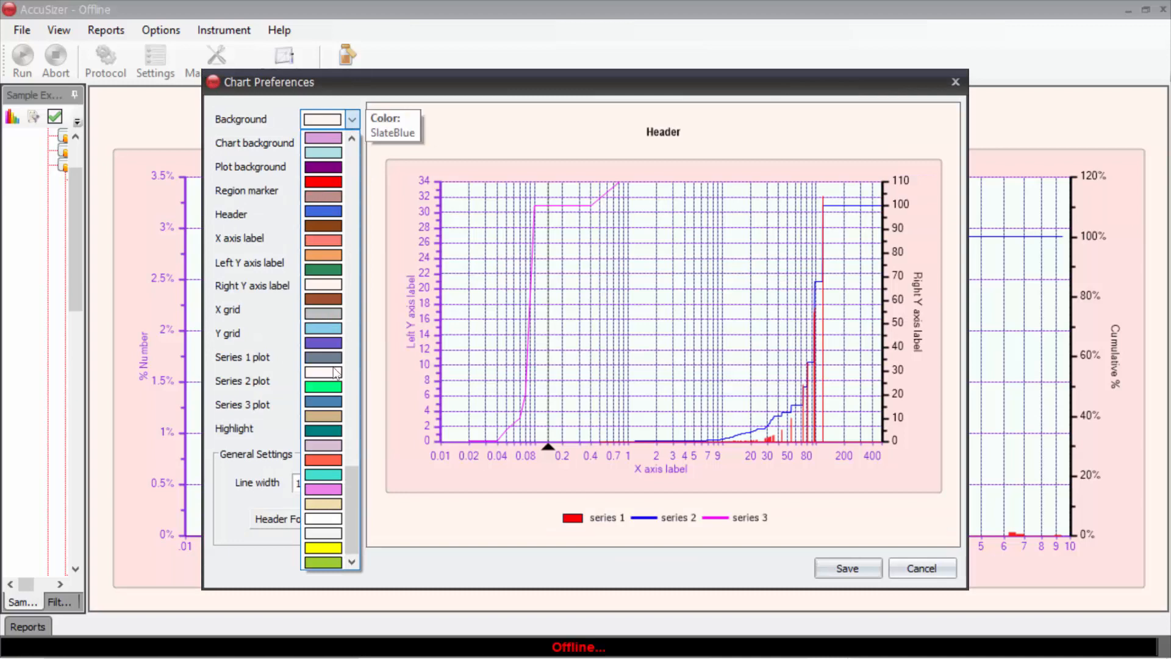
left_click(329, 373)
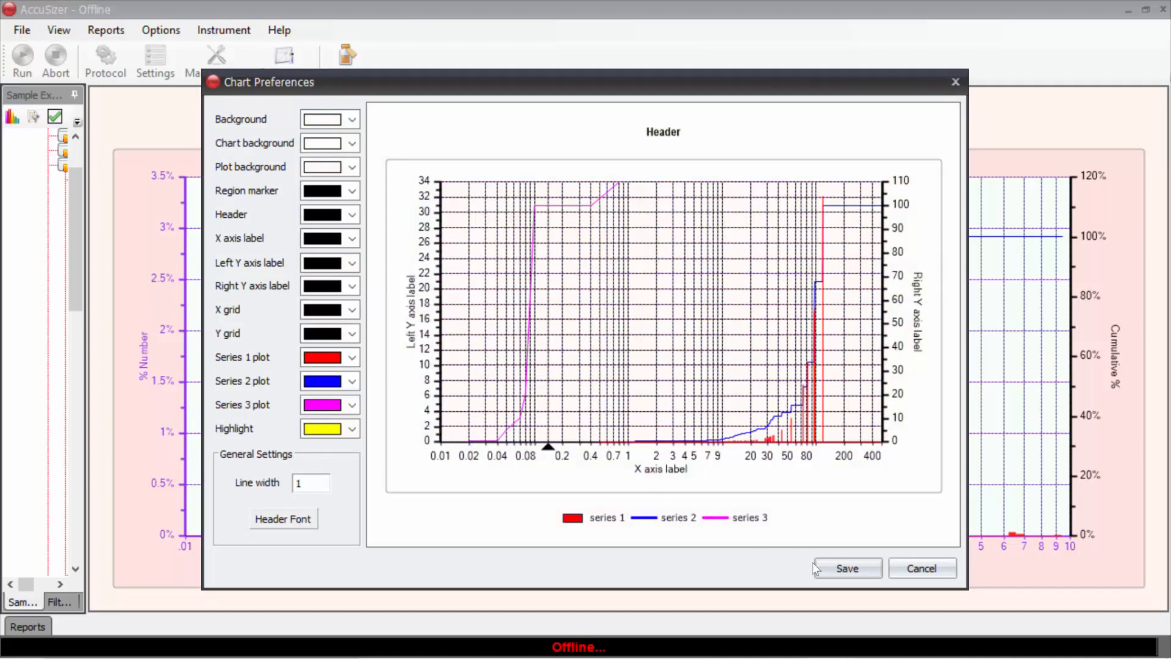
left_click(835, 568)
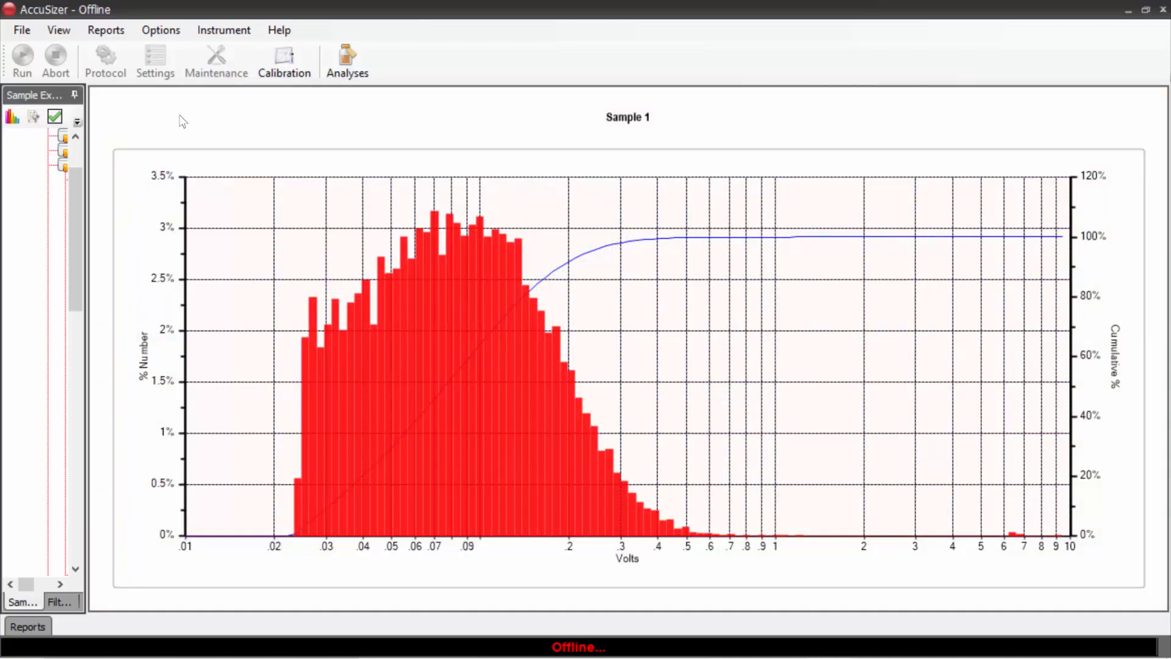